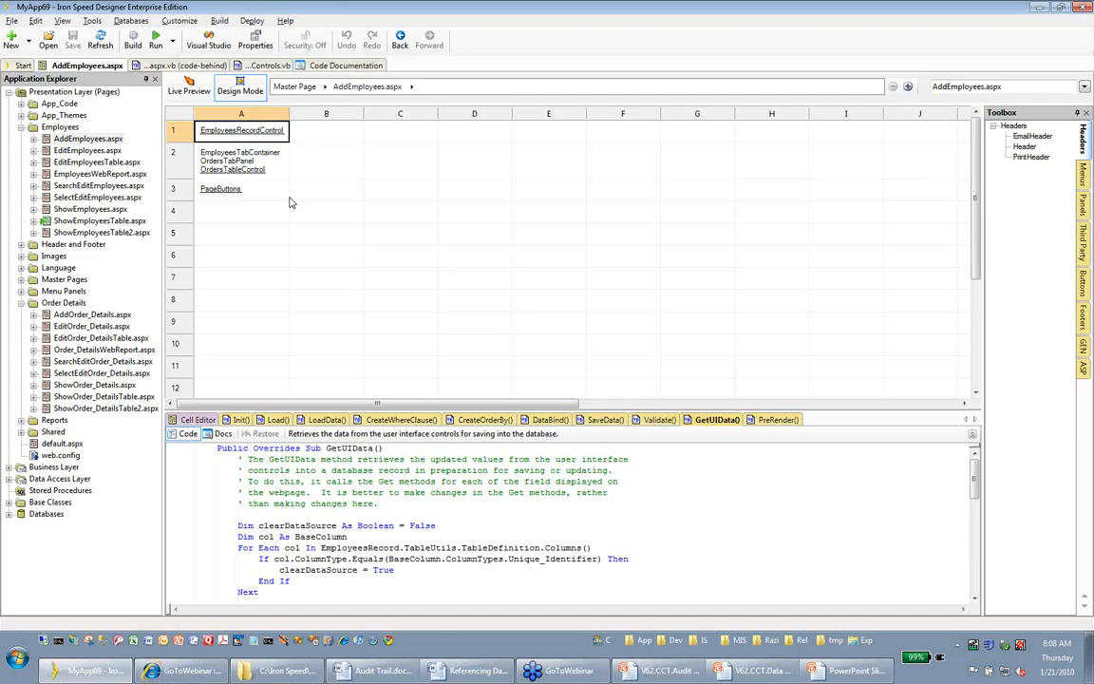
# Step: Drill down through EmployeesRecordControl on the AddEmployees page to open its EmployeesFields panel
pyautogui.doubleClick(233, 133)
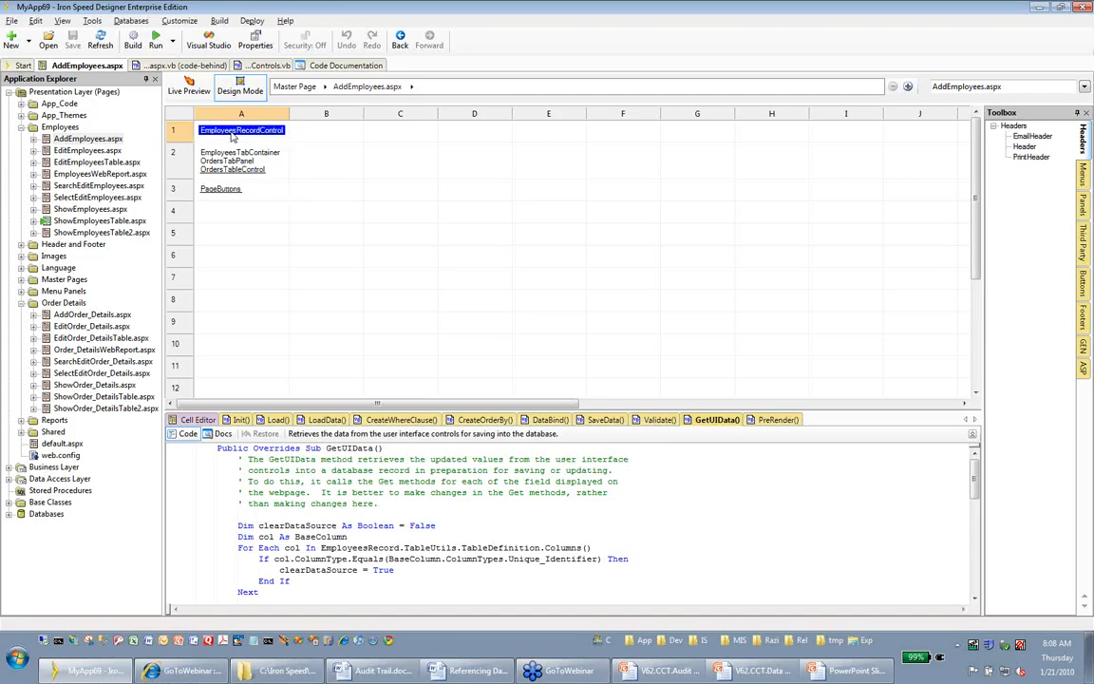
pyautogui.click(239, 161)
pyautogui.doubleClick(239, 162)
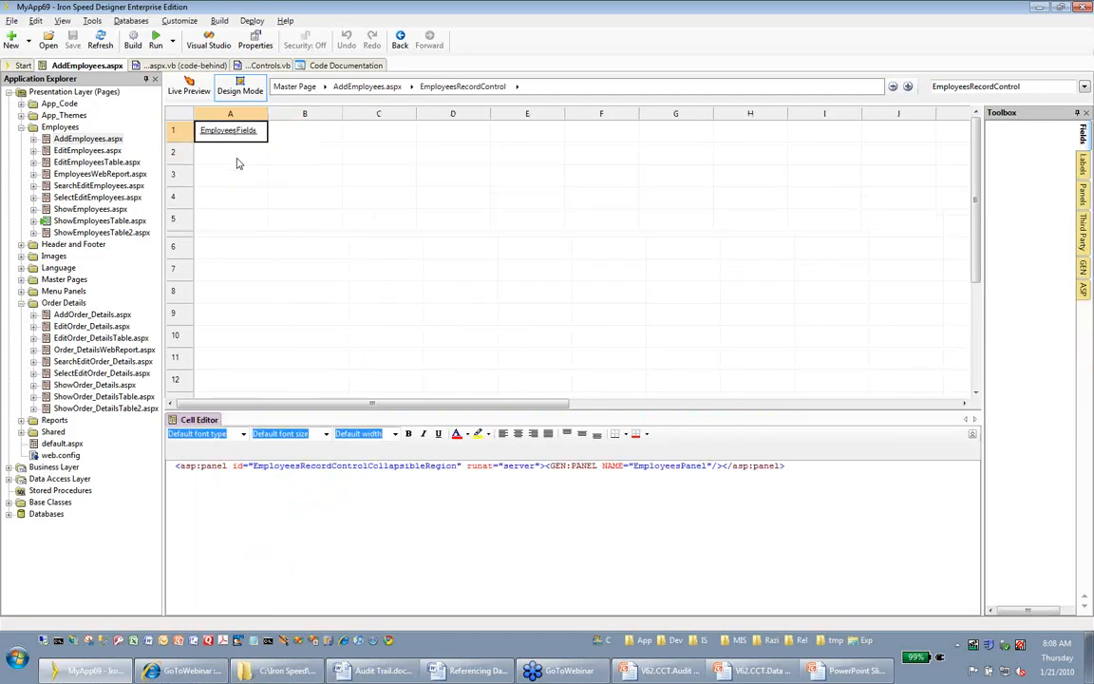
pyautogui.click(236, 132)
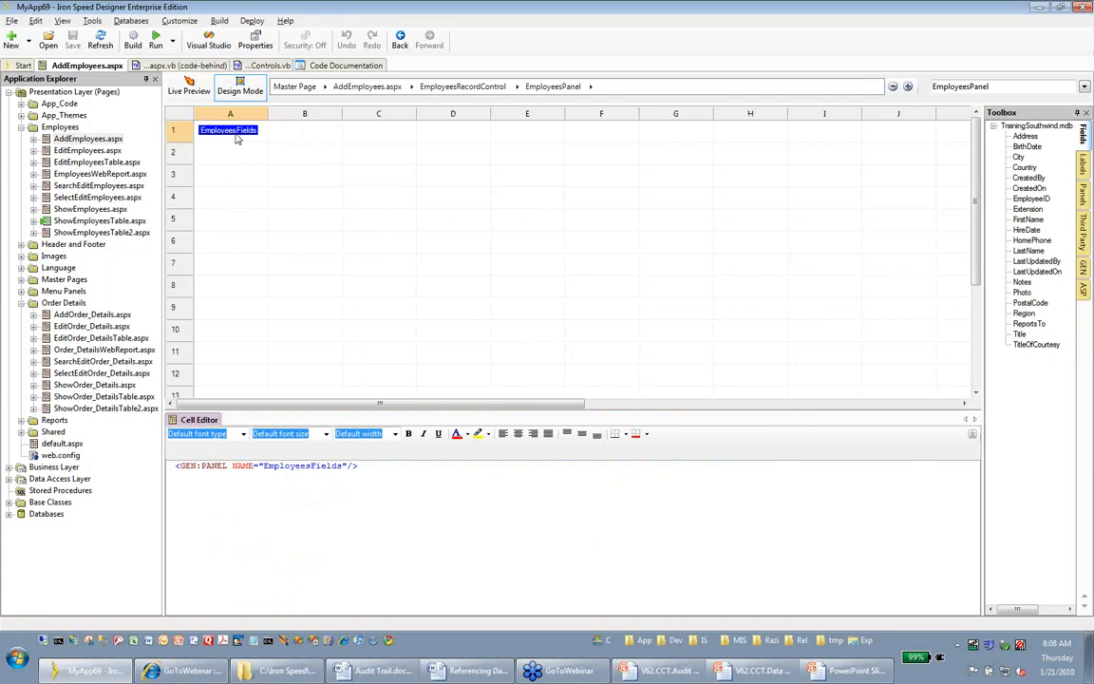
pyautogui.click(240, 152)
pyautogui.doubleClick(239, 152)
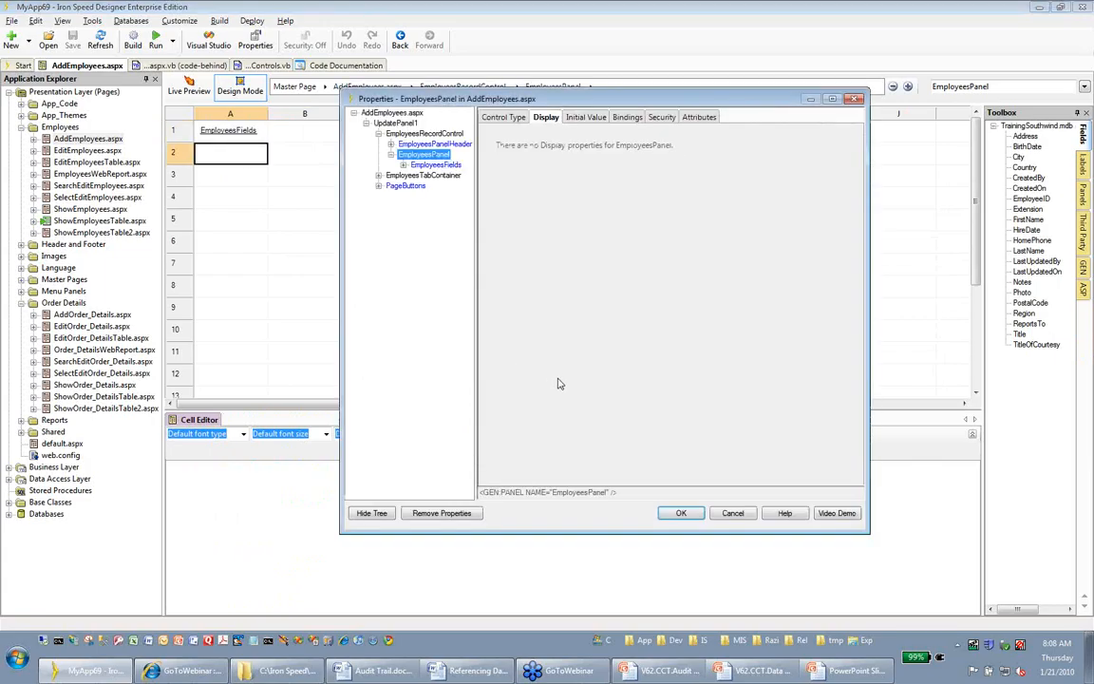
pyautogui.click(732, 513)
pyautogui.doubleClick(236, 133)
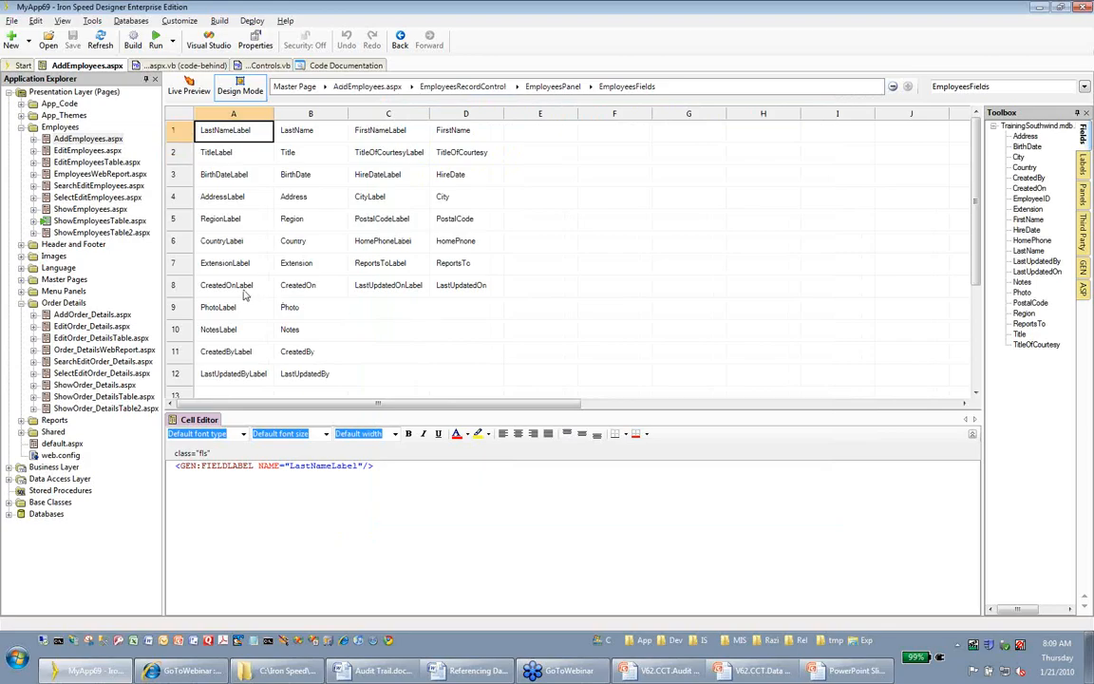
# Step: Locate the CreatedOn, LastUpdatedOn, CreatedBy and LastUpdatedBy fields in the EmployeesFields layout
pyautogui.click(297, 285)
pyautogui.click(460, 288)
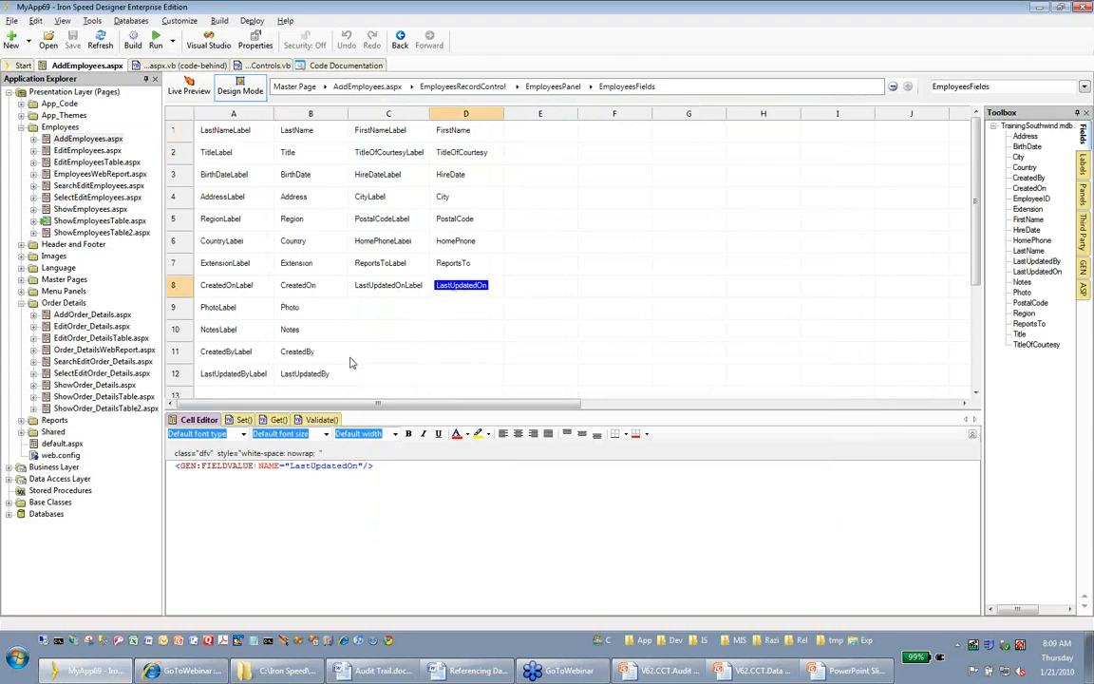
pyautogui.click(310, 353)
pyautogui.click(322, 375)
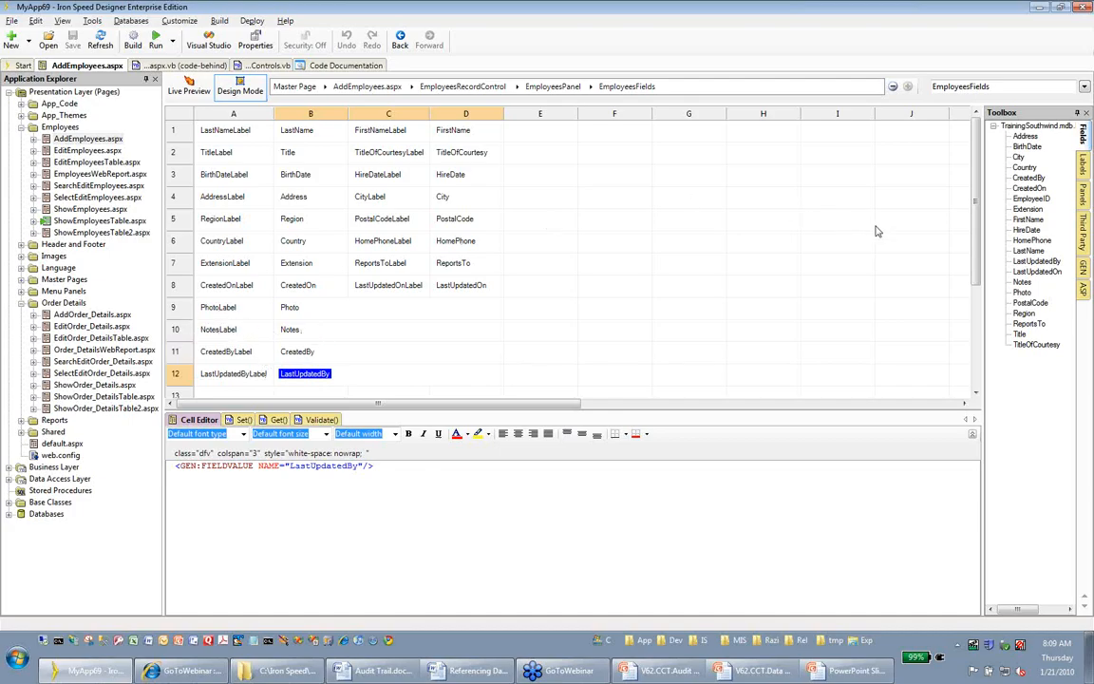
# Step: Try placing another CreatedBy field in the empty cell E4, and undo the insertion
pyautogui.moveTo(984, 223); pyautogui.dragTo(954, 223)
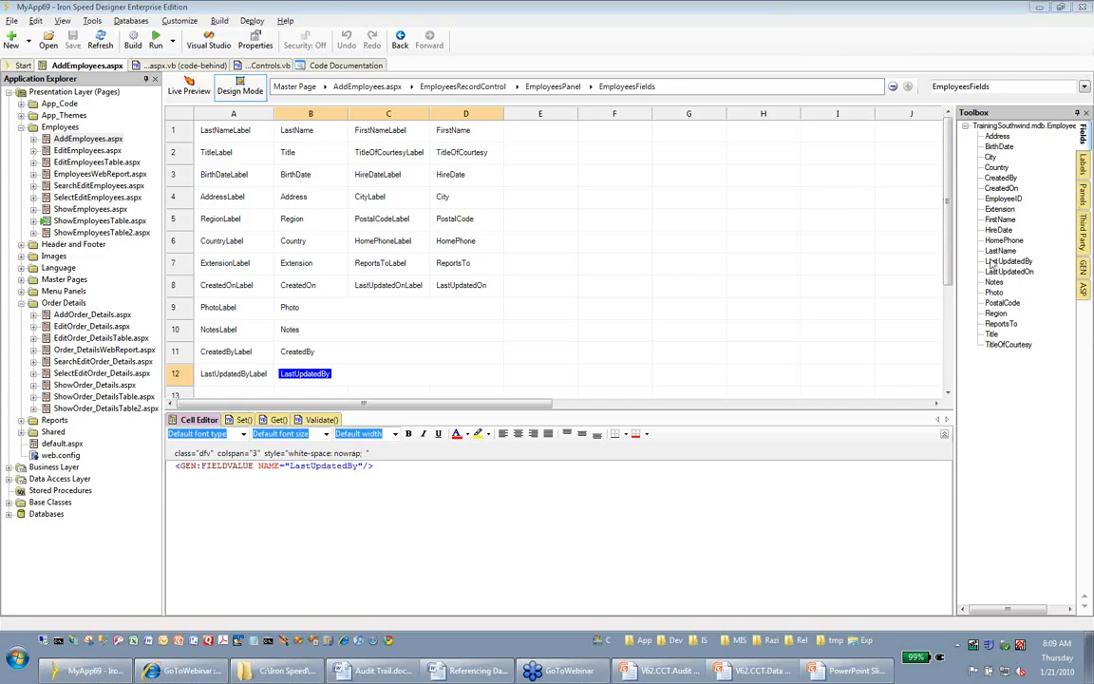
pyautogui.moveTo(1000, 179); pyautogui.dragTo(558, 202)
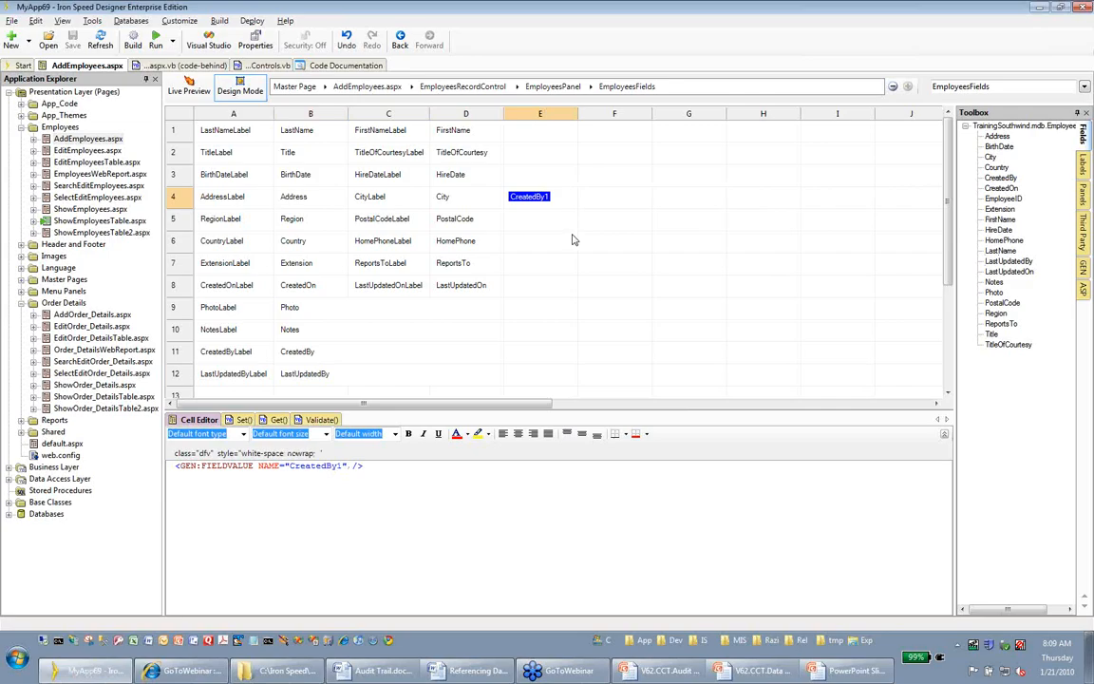
pyautogui.hotkey('ctrl', 'z')
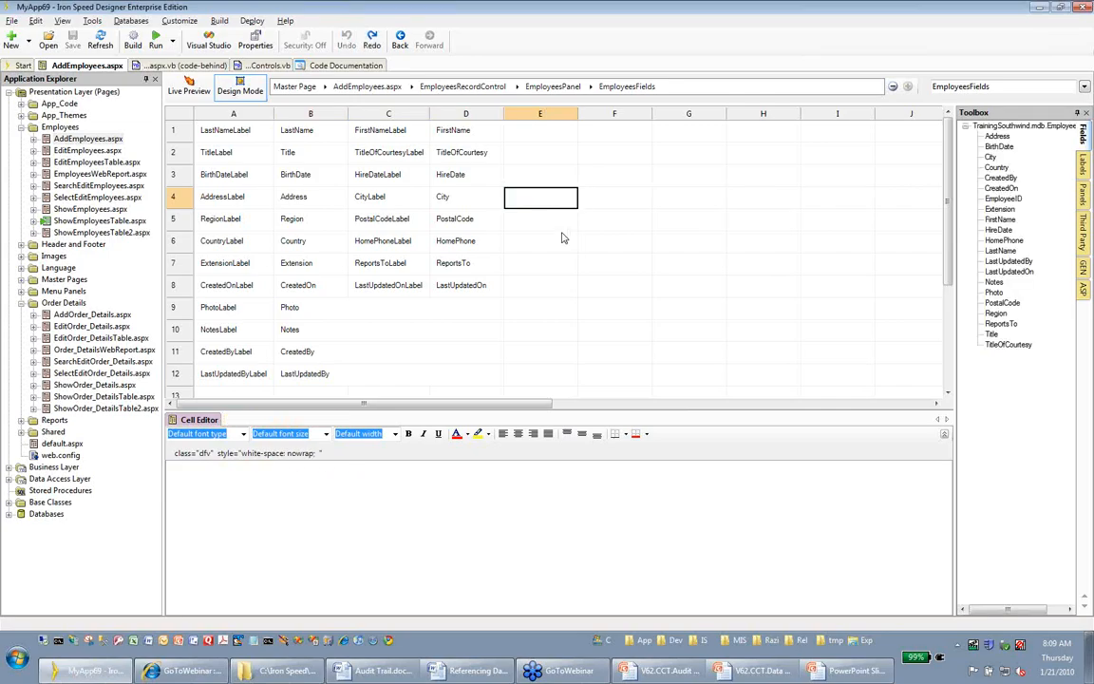
# Step: Change the CreatedOn field to a visible Literal control whose value is saved to the database
pyautogui.doubleClick(302, 286)
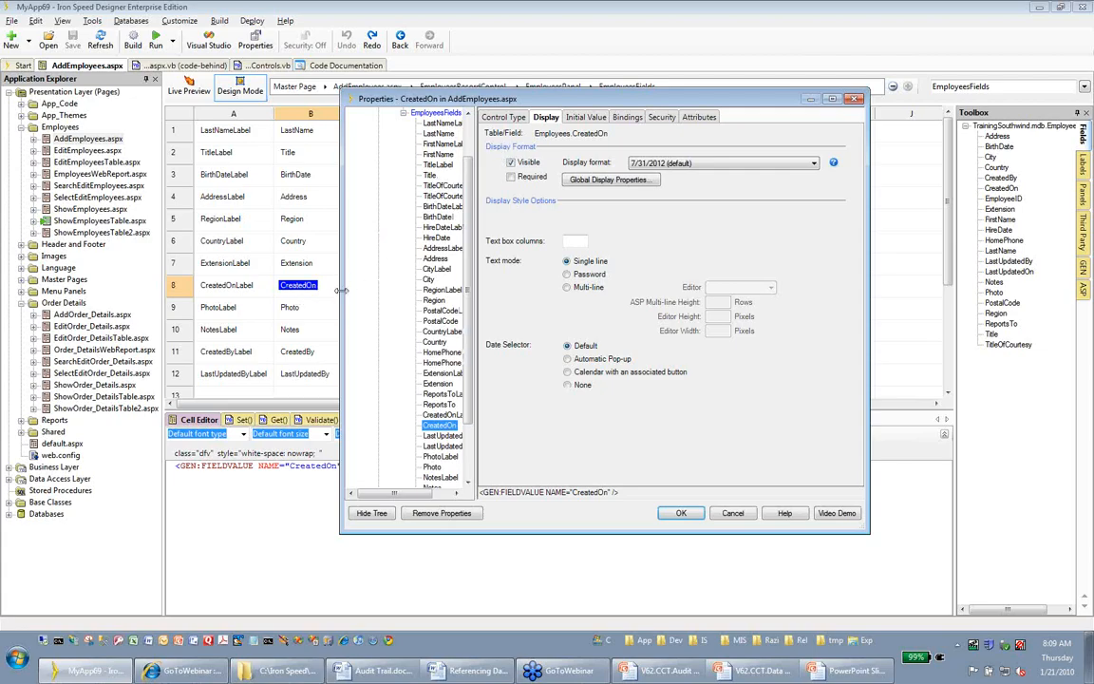
pyautogui.click(504, 117)
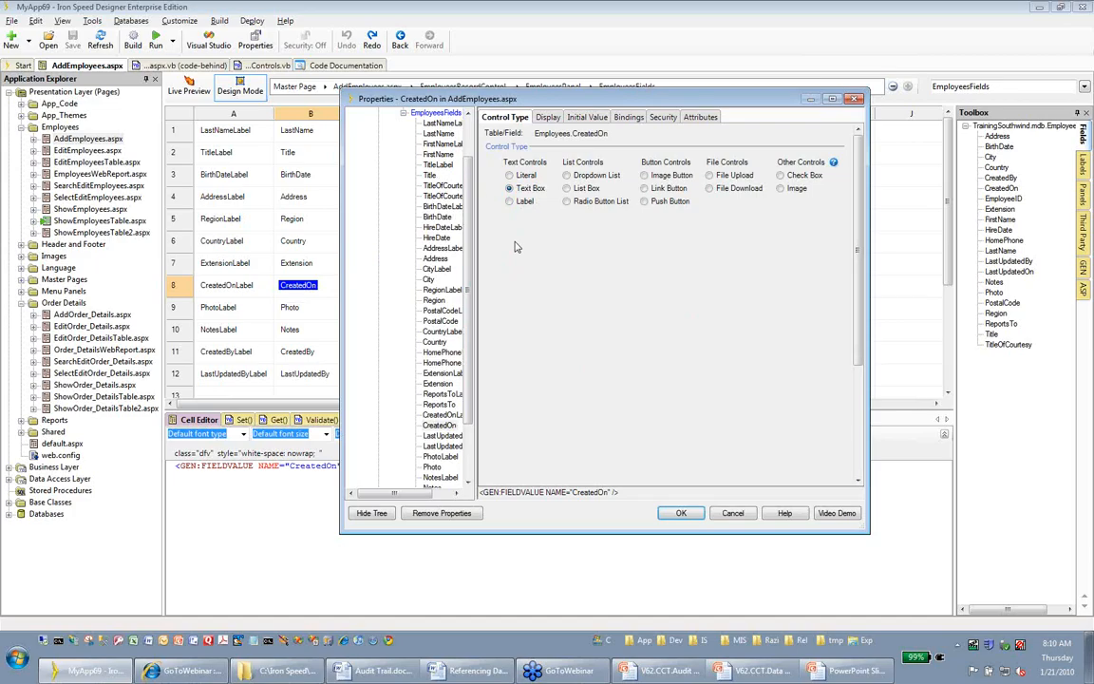
pyautogui.click(511, 177)
pyautogui.click(549, 118)
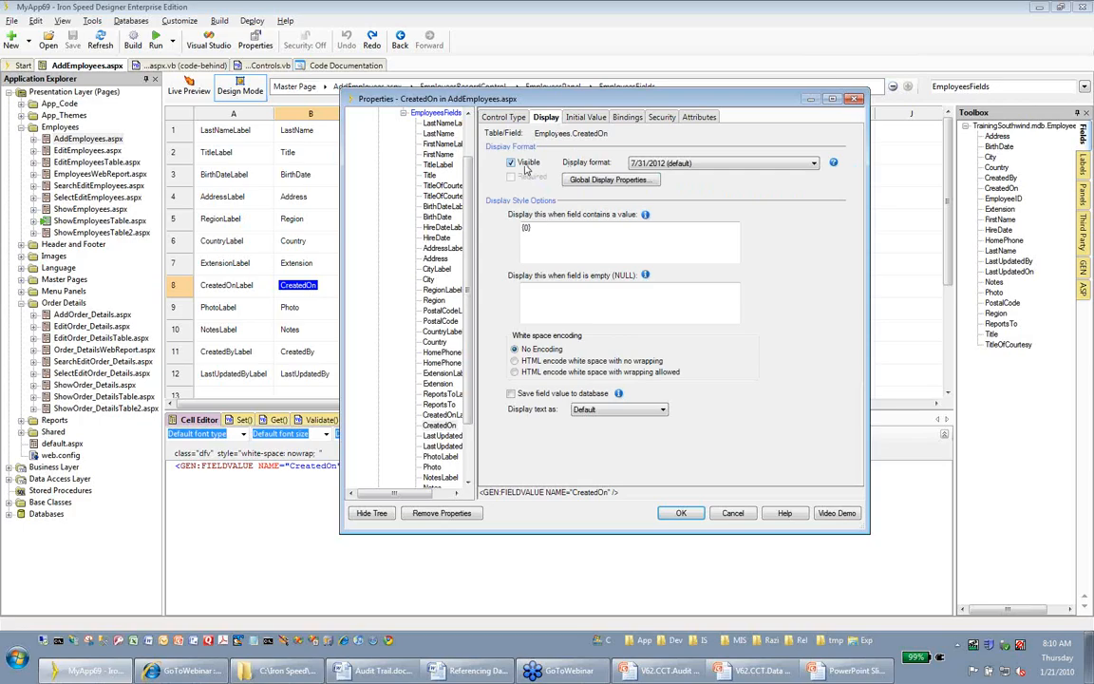
pyautogui.click(528, 167)
pyautogui.click(522, 165)
pyautogui.click(512, 397)
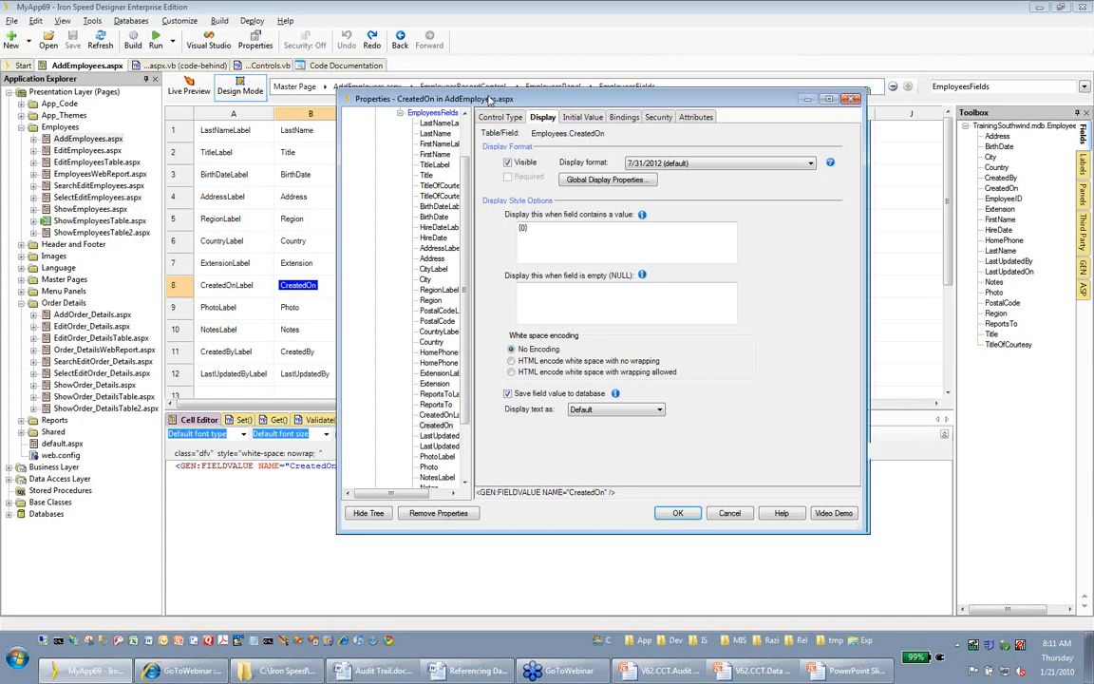
# Step: Change the LastUpdatedOn field to a Literal control whose value is saved to the database
pyautogui.moveTo(492, 99); pyautogui.dragTo(360, 50)
pyautogui.moveTo(342, 238); pyautogui.dragTo(379, 242)
pyautogui.click(324, 400)
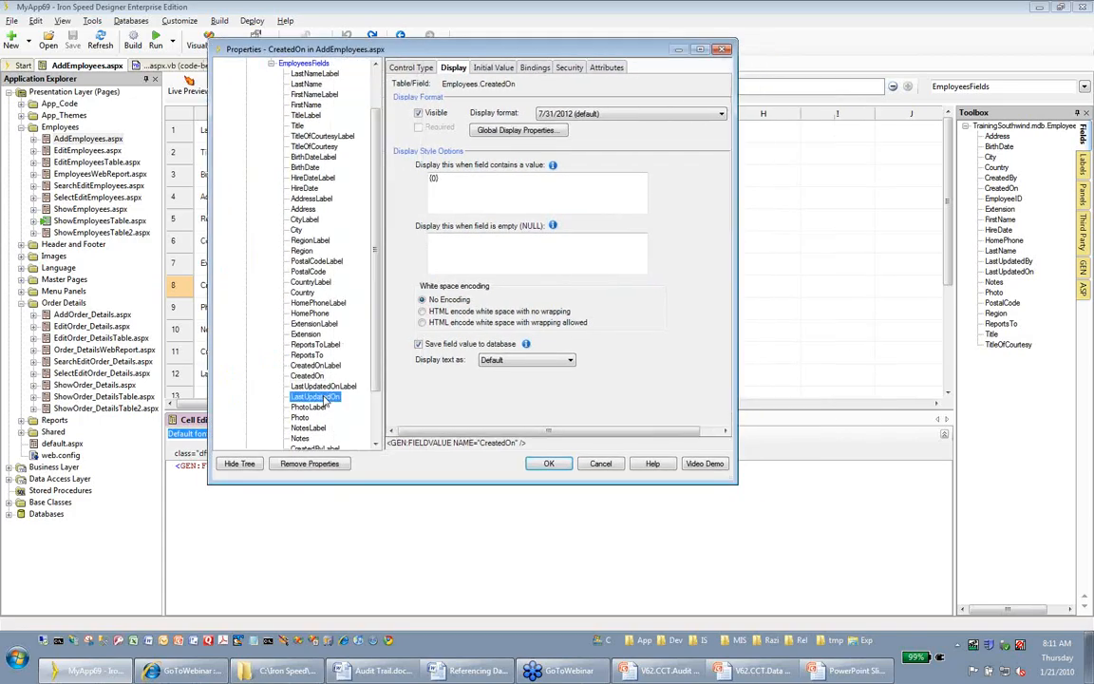
pyautogui.click(421, 68)
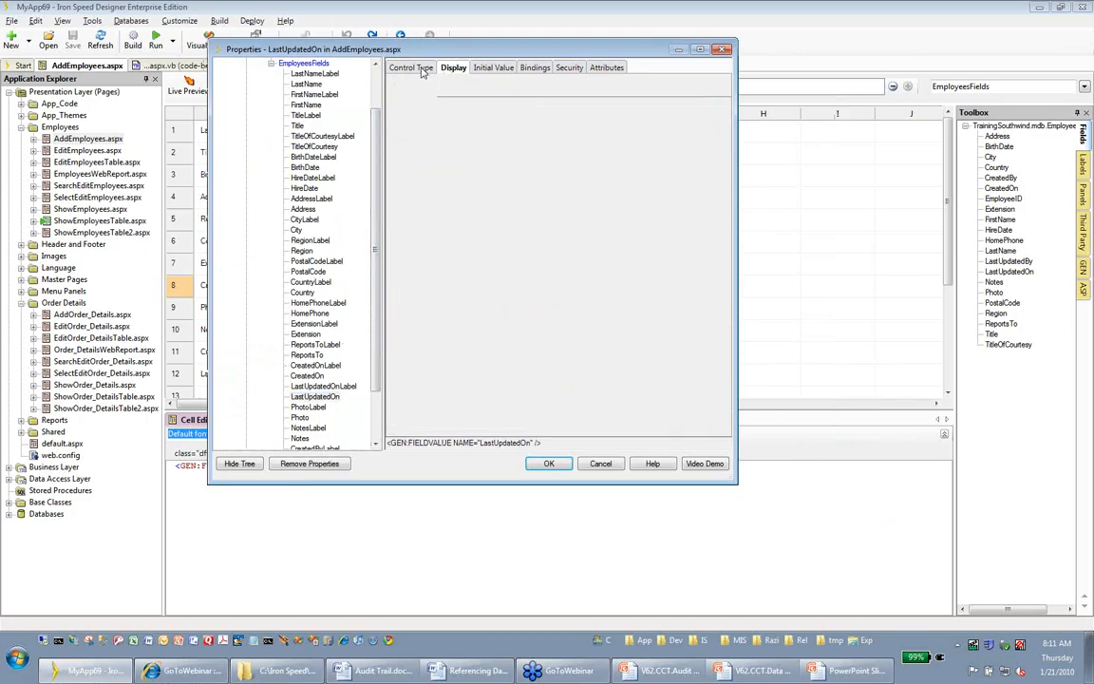
pyautogui.click(455, 69)
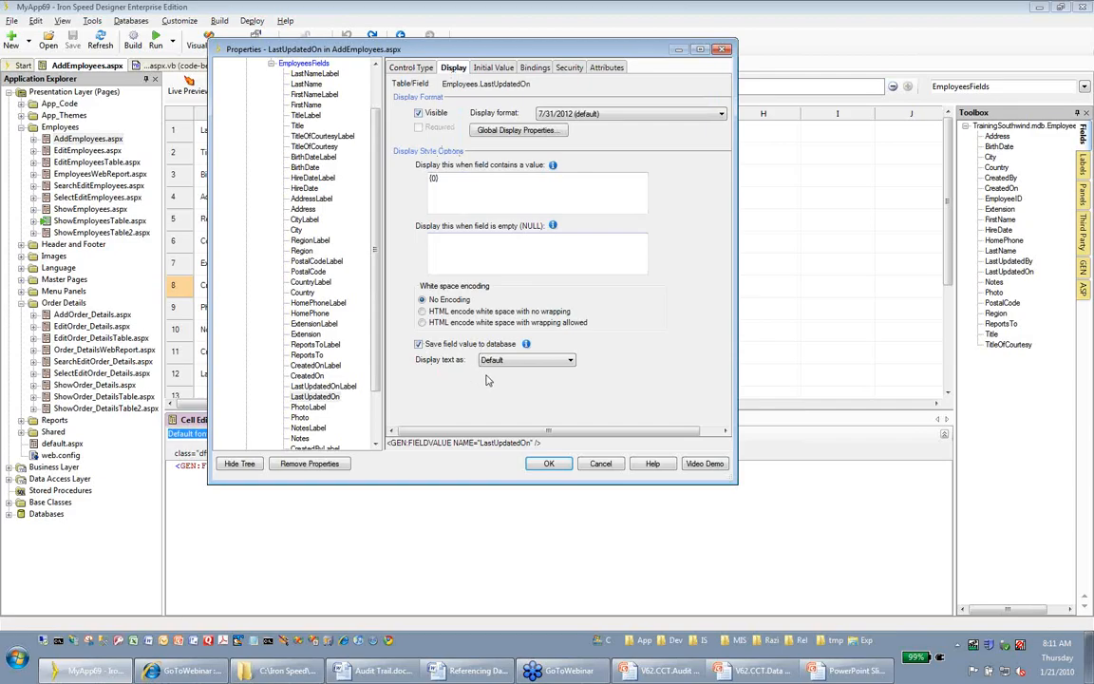
# Step: Set the initial value of both CreatedOn and LastUpdatedOn to the current date and time, and check LastUpdatedOn's display and control type settings
pyautogui.click(312, 376)
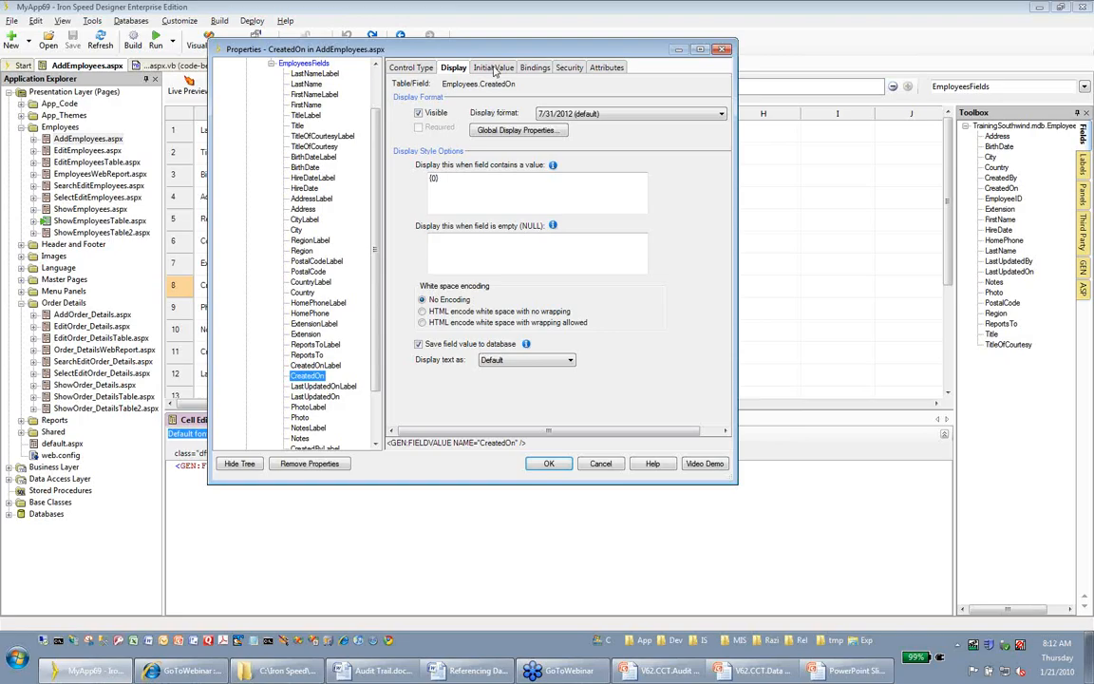
pyautogui.click(493, 69)
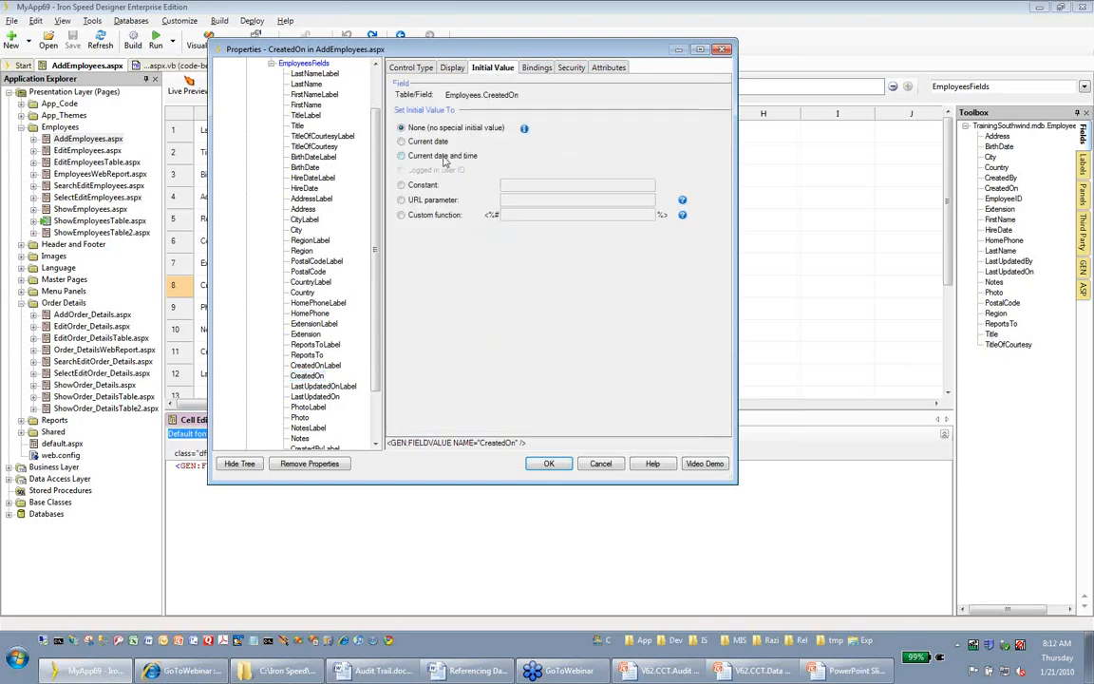
pyautogui.click(402, 156)
pyautogui.click(321, 397)
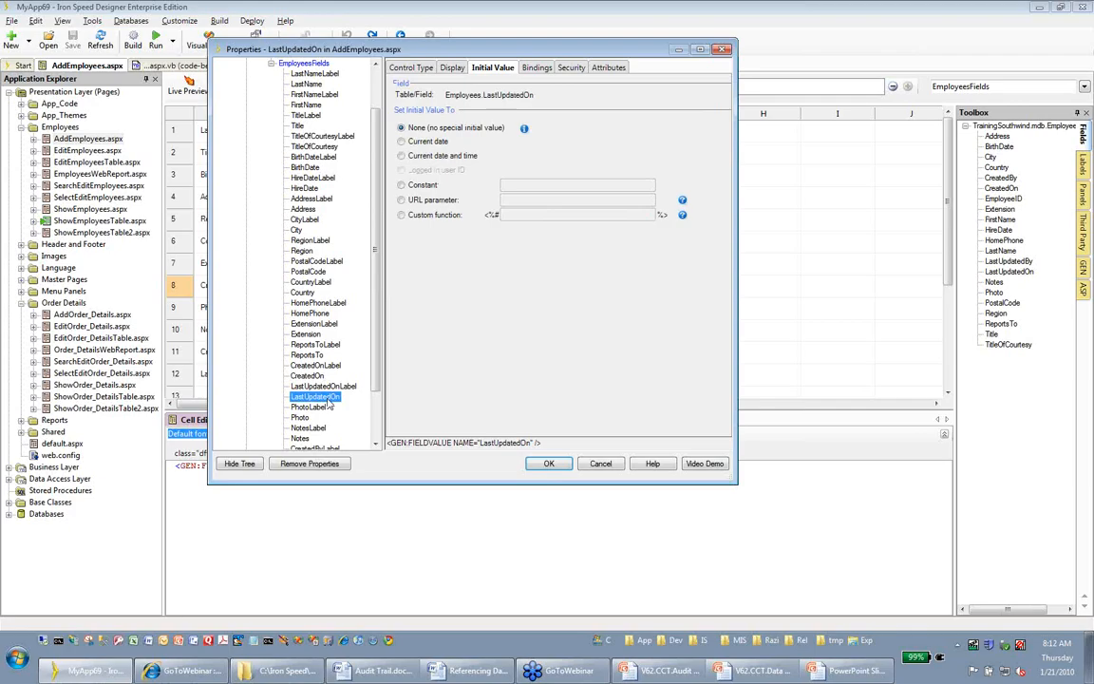
pyautogui.click(439, 156)
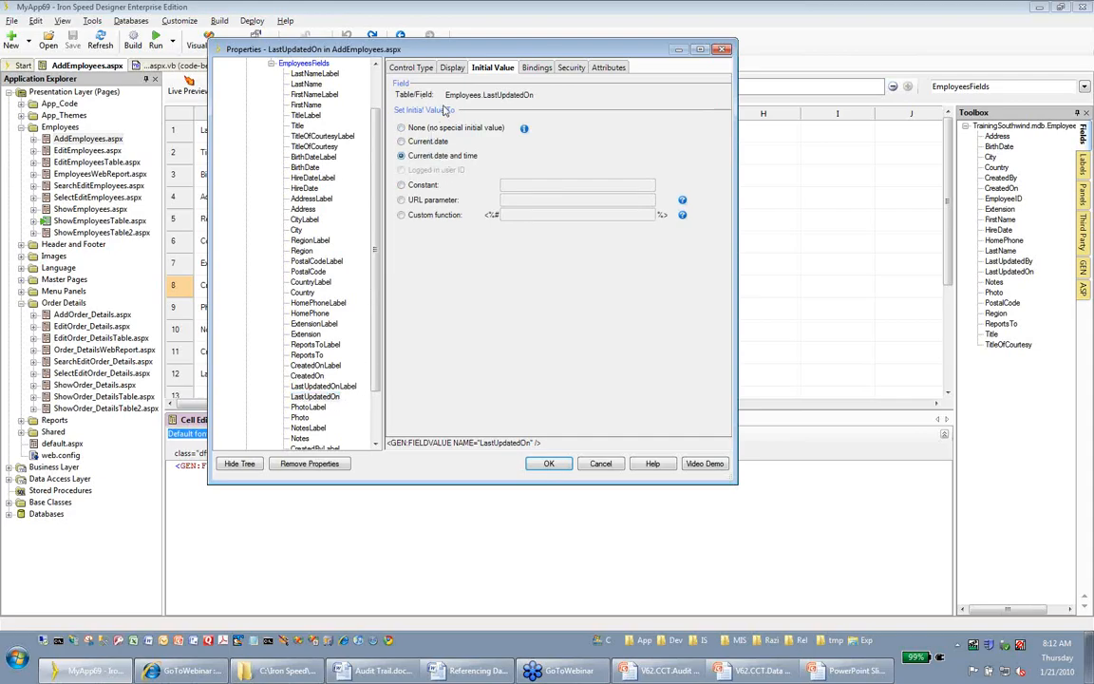
pyautogui.click(451, 68)
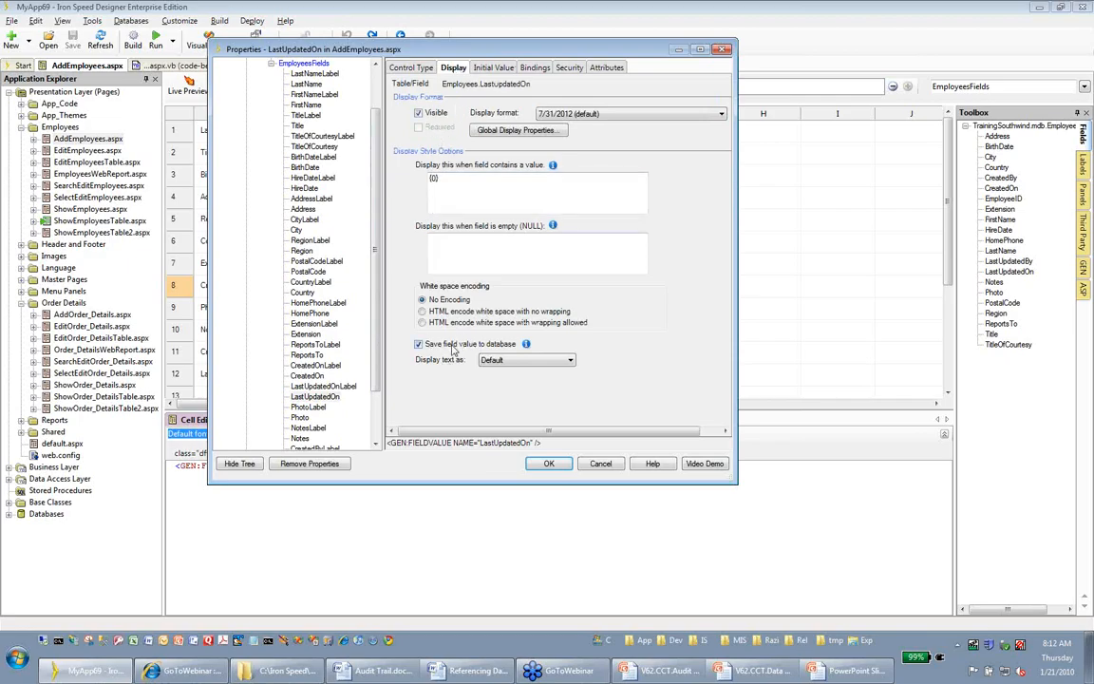
pyautogui.click(407, 69)
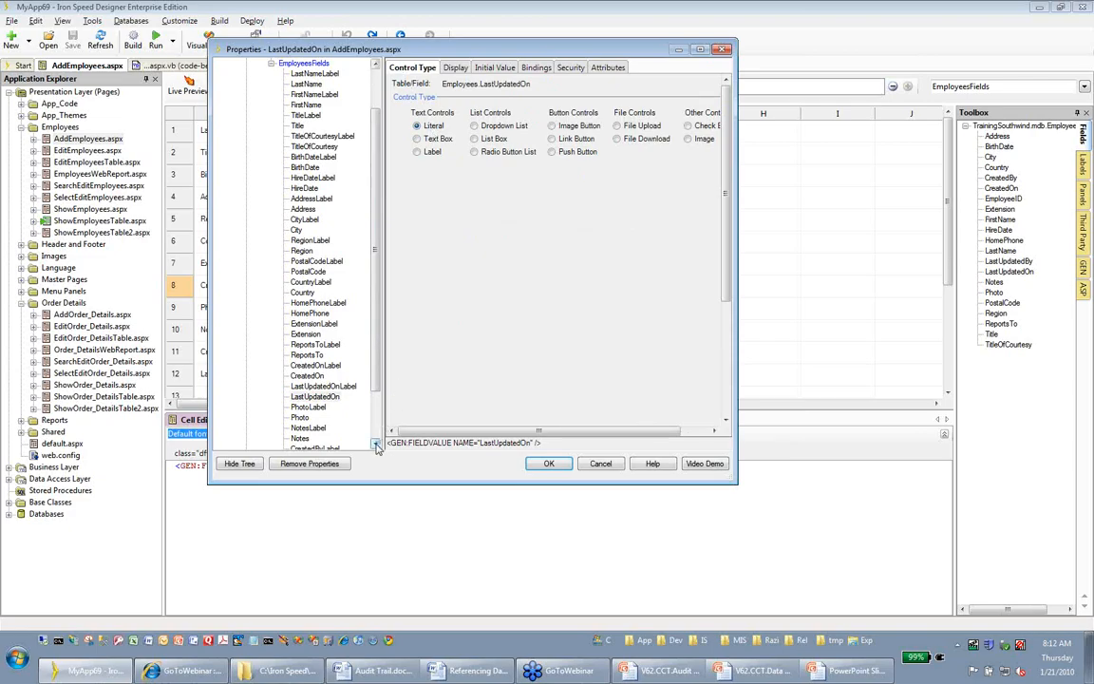
# Step: Change the CreatedBy field to a Literal control whose value is saved to the database
pyautogui.scroll(-3, 377, 447)
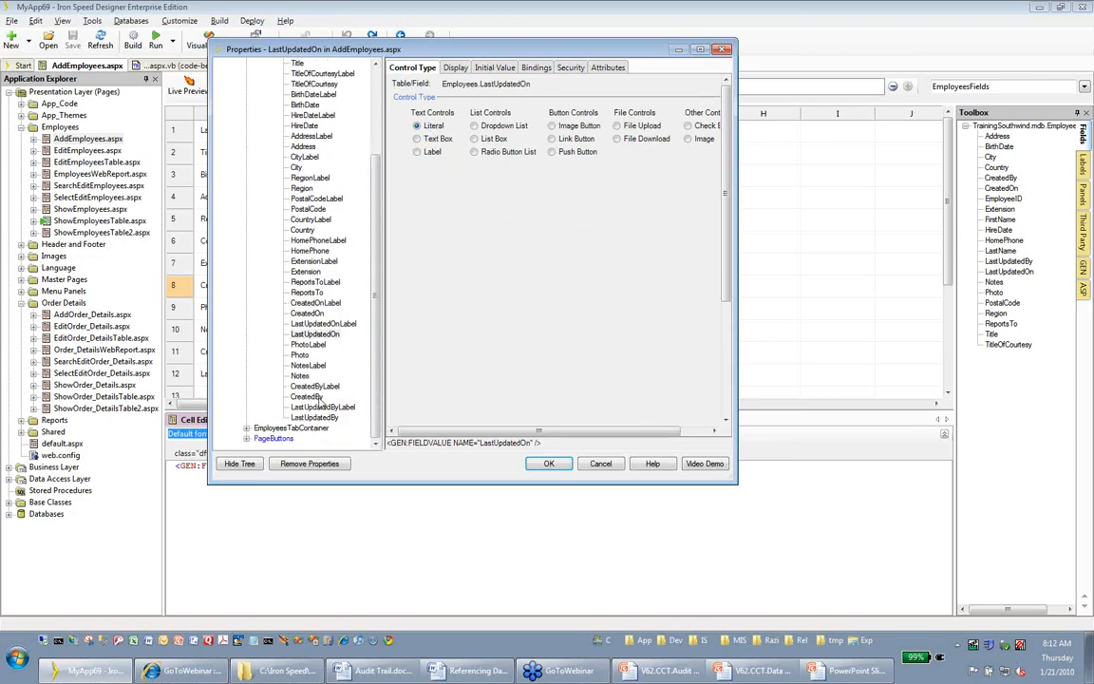
pyautogui.click(317, 397)
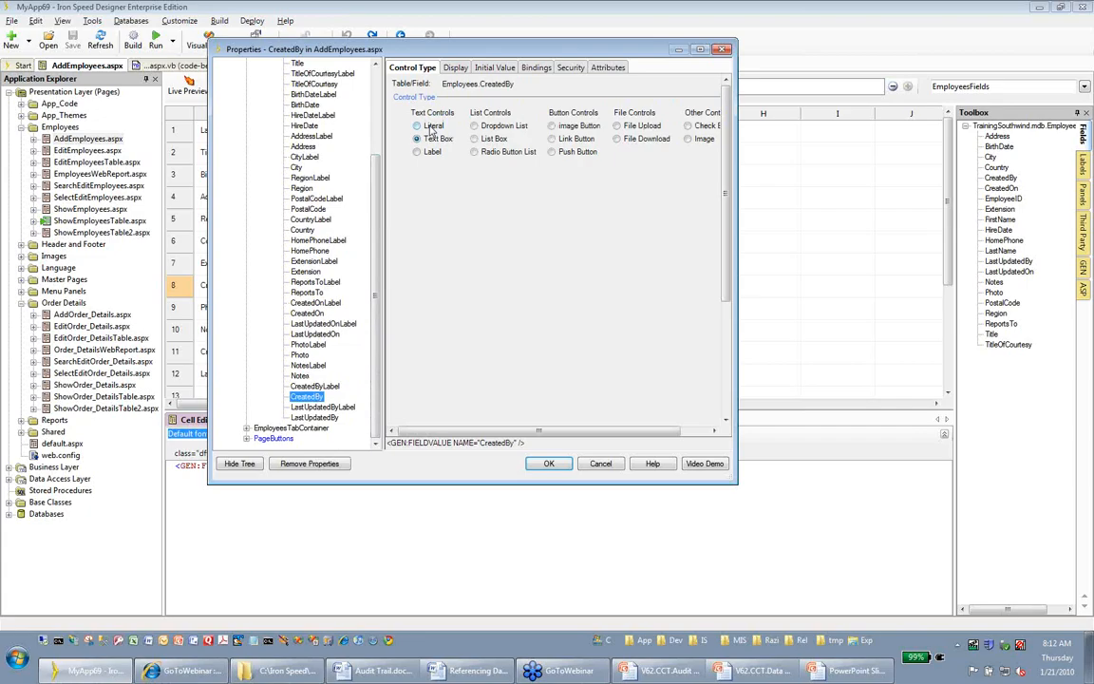
pyautogui.click(429, 128)
pyautogui.click(454, 71)
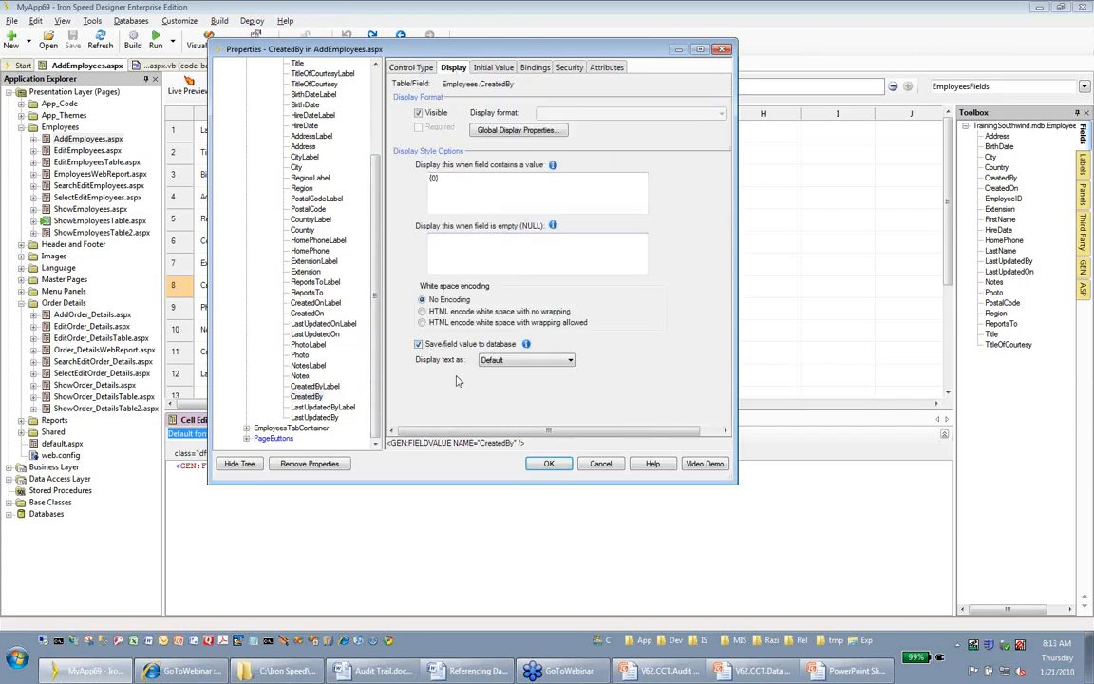
# Step: Try the custom function Me.Page.SystemUtils.GetLoginId() as CreatedBy's initial value, and return the setting to no special initial value
pyautogui.click(494, 68)
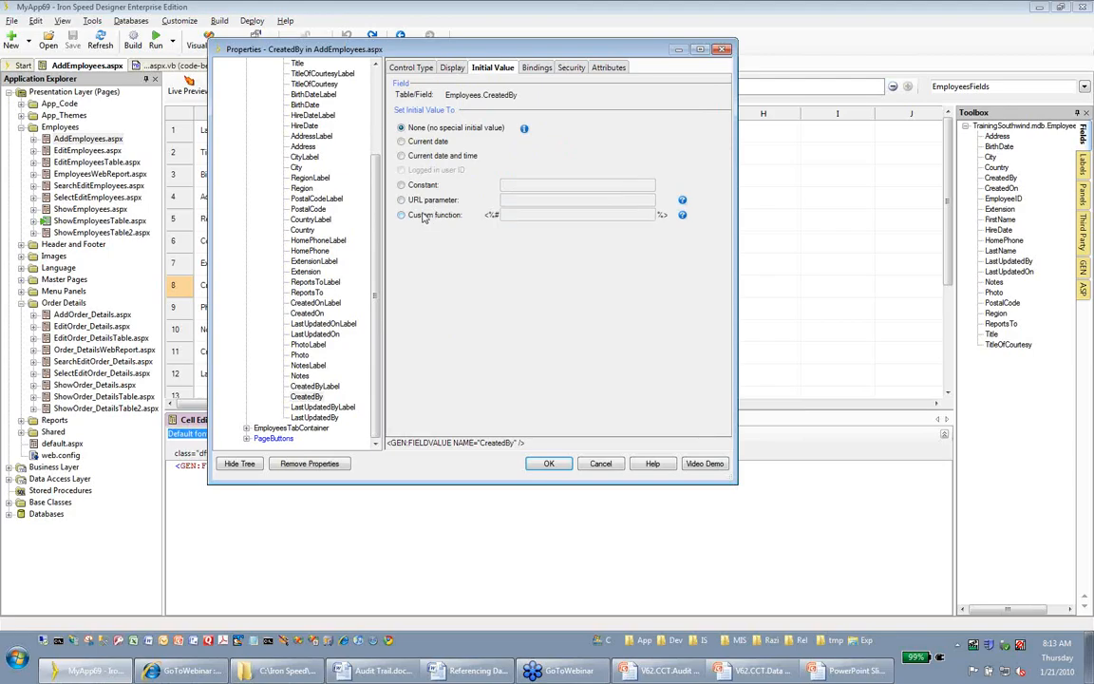
pyautogui.click(424, 218)
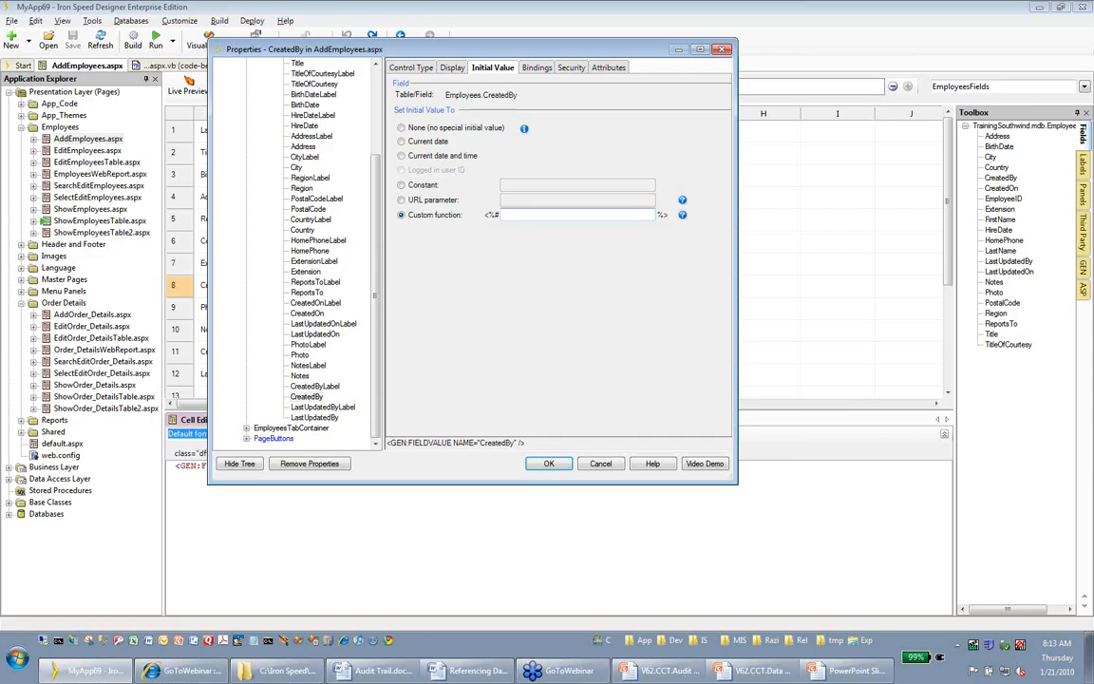
pyautogui.write('Me.Page.SystemUtils.GetLoginId()')
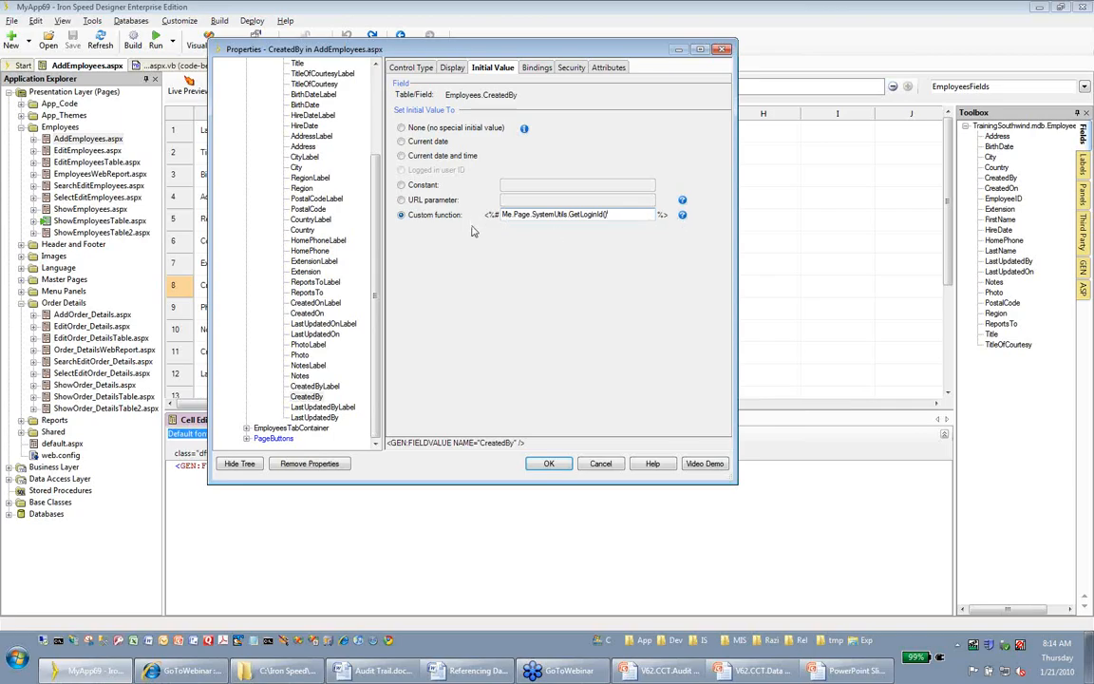
pyautogui.click(424, 129)
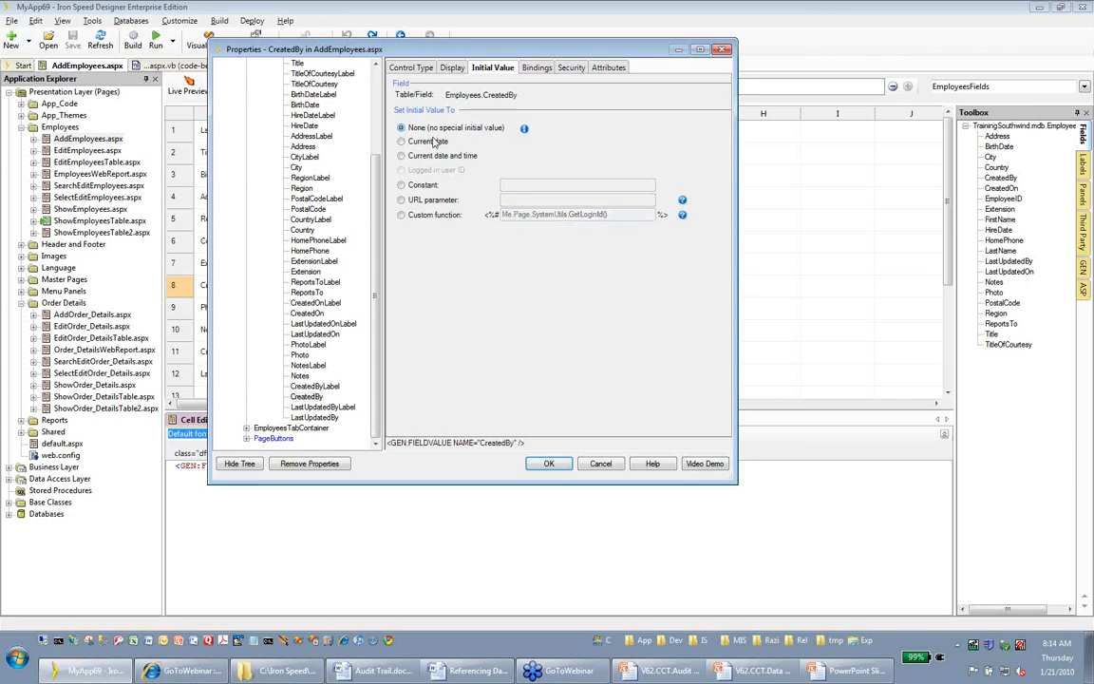
# Step: Change the LastUpdatedBy field to a Literal control saved to the database, and apply all the property changes
pyautogui.click(332, 419)
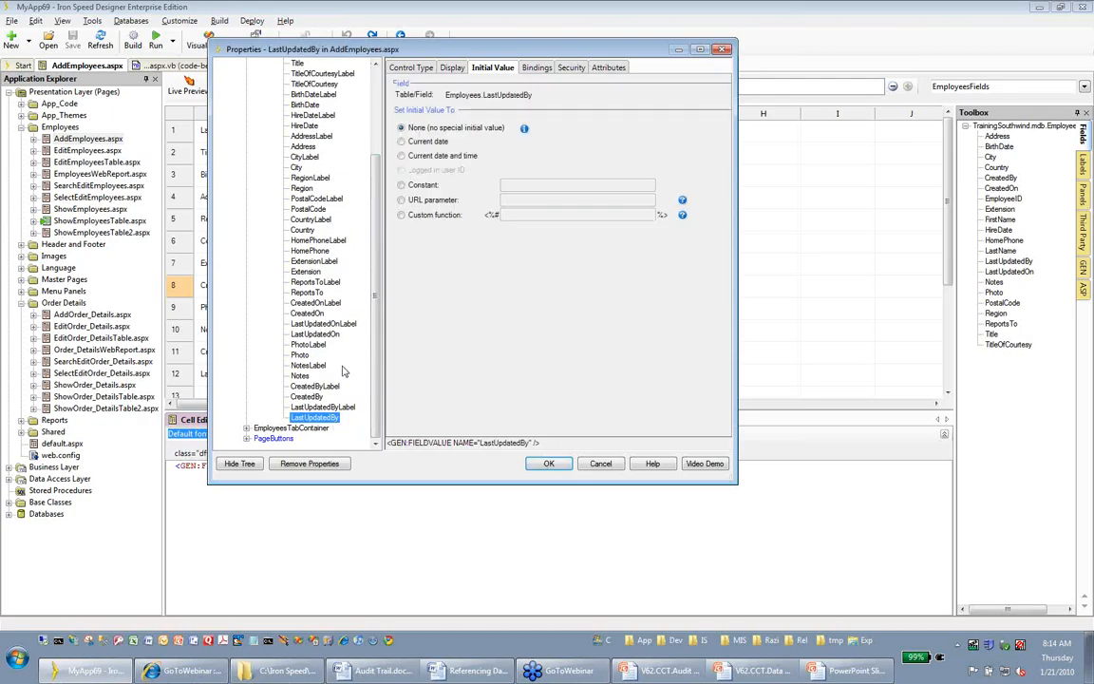
pyautogui.click(390, 67)
pyautogui.click(455, 68)
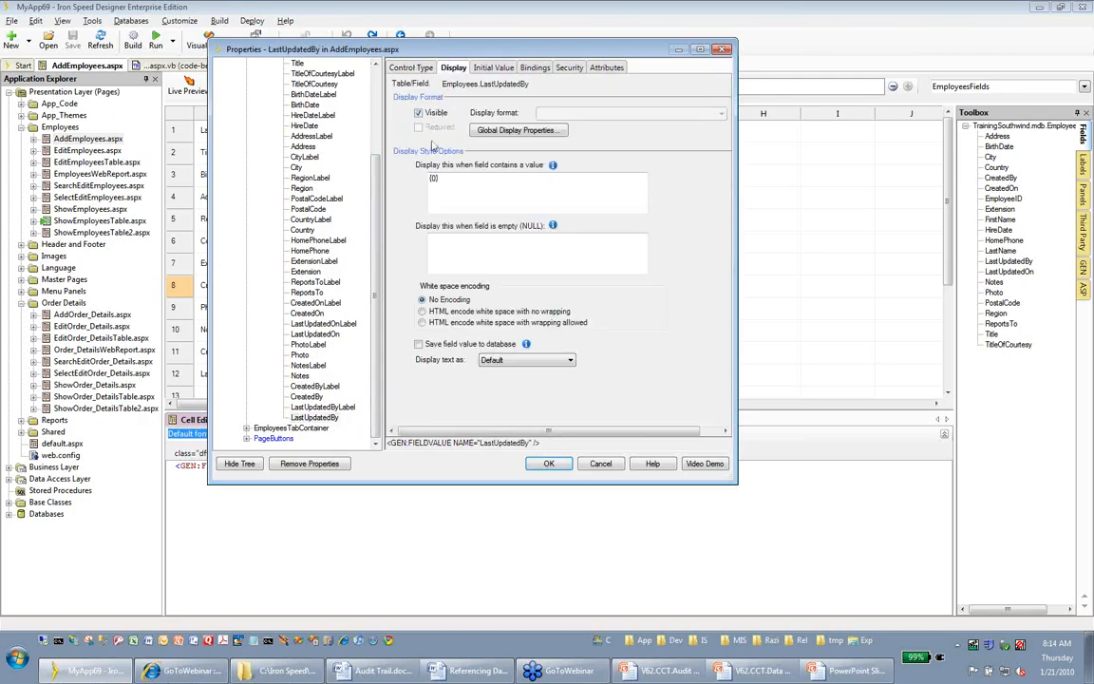
pyautogui.click(420, 345)
pyautogui.click(545, 464)
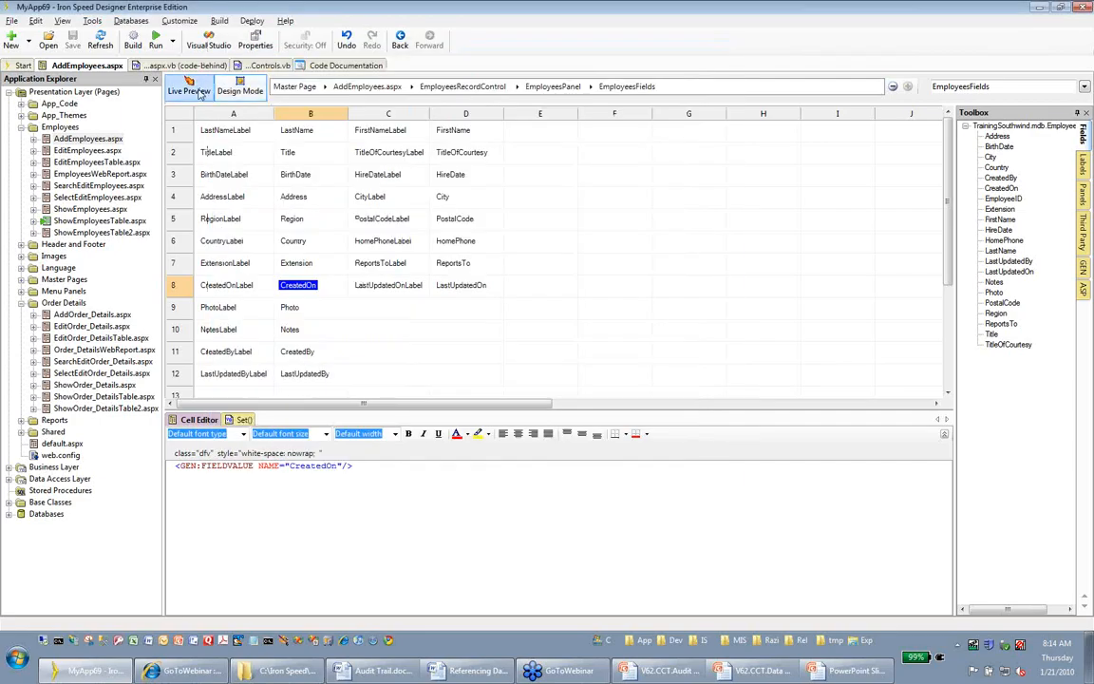
# Step: Preview the AddEmployees page live and examine the Created On and Last Updated On values
pyautogui.click(200, 91)
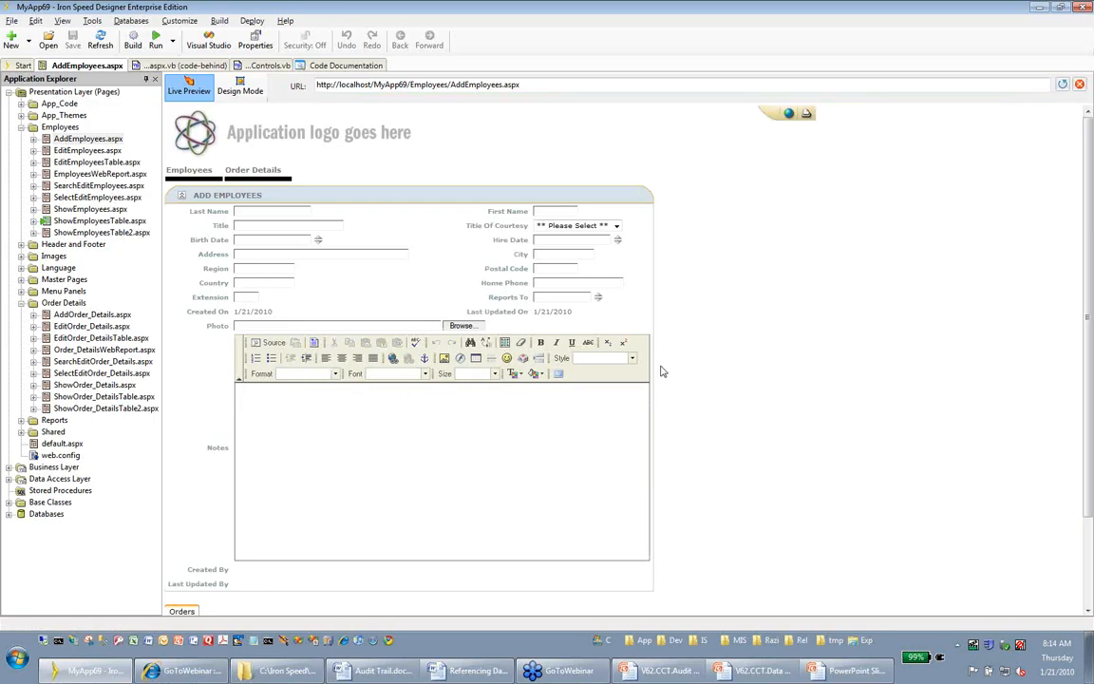
pyautogui.doubleClick(257, 315)
pyautogui.moveTo(571, 313); pyautogui.dragTo(558, 313)
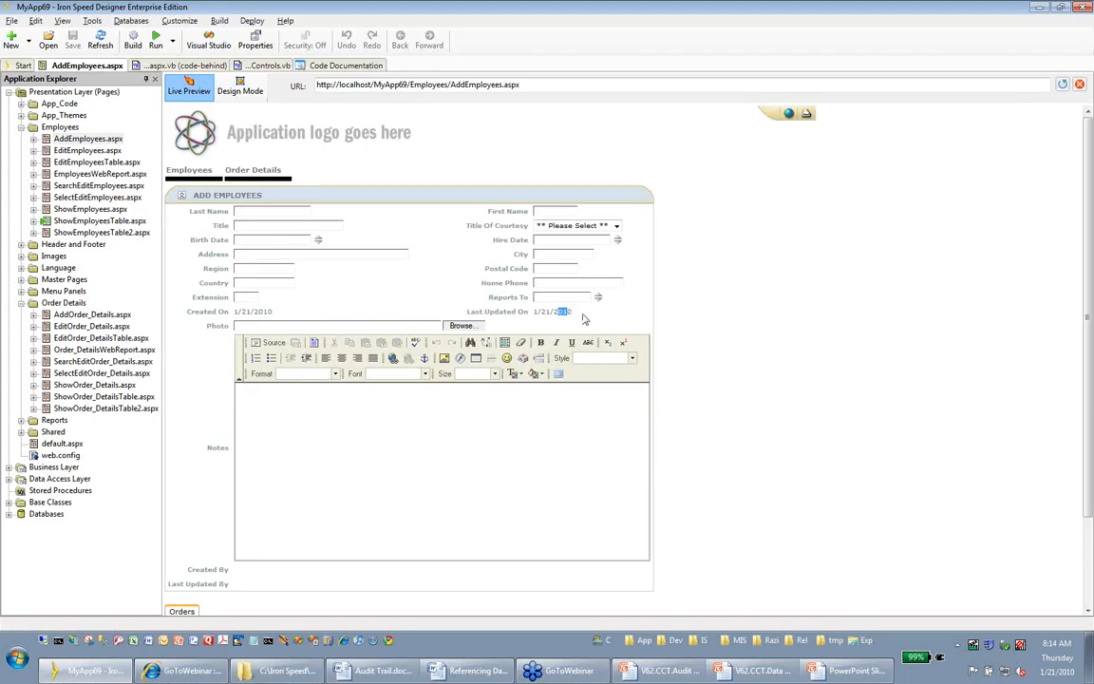
# Step: Set the CreatedOn field's display format to date and time with seconds (7/31/2012 2:45:10 PM) and apply the change
pyautogui.click(582, 316)
pyautogui.scroll(-1, 694, 286)
pyautogui.scroll(-3, 689, 277)
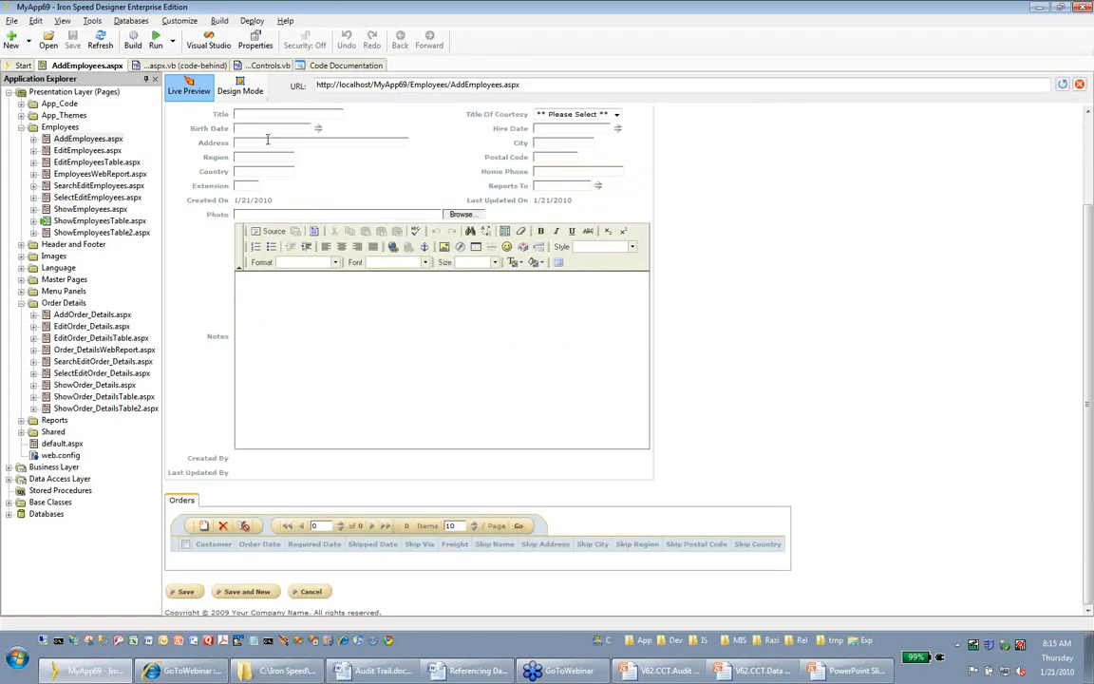
pyautogui.click(238, 93)
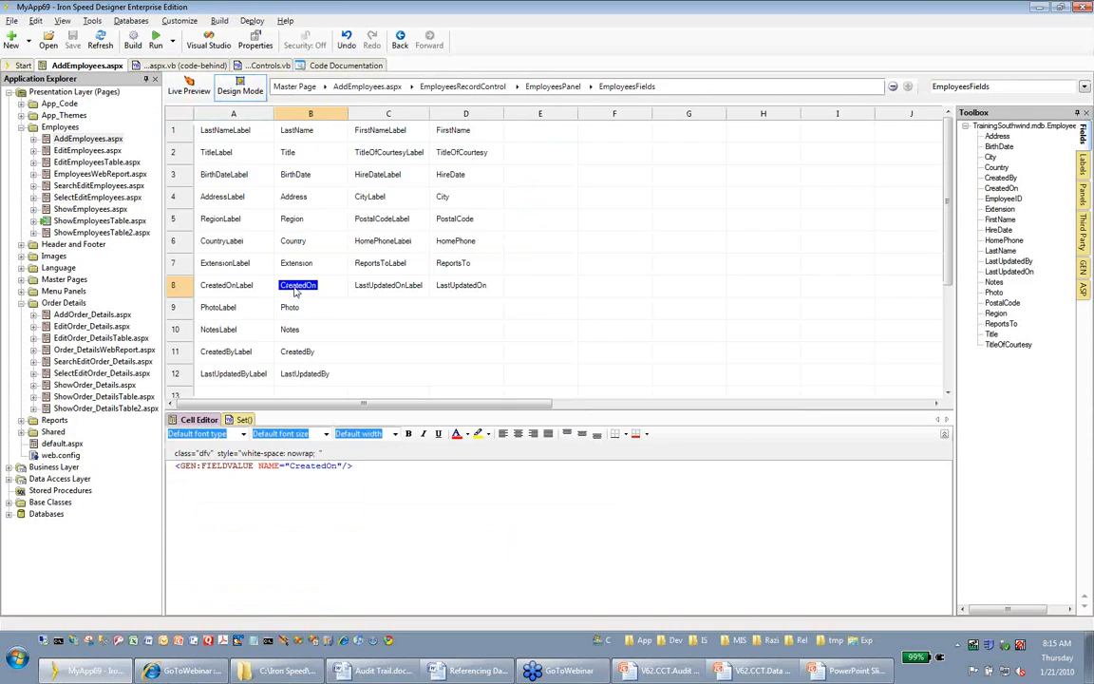
pyautogui.doubleClick(296, 289)
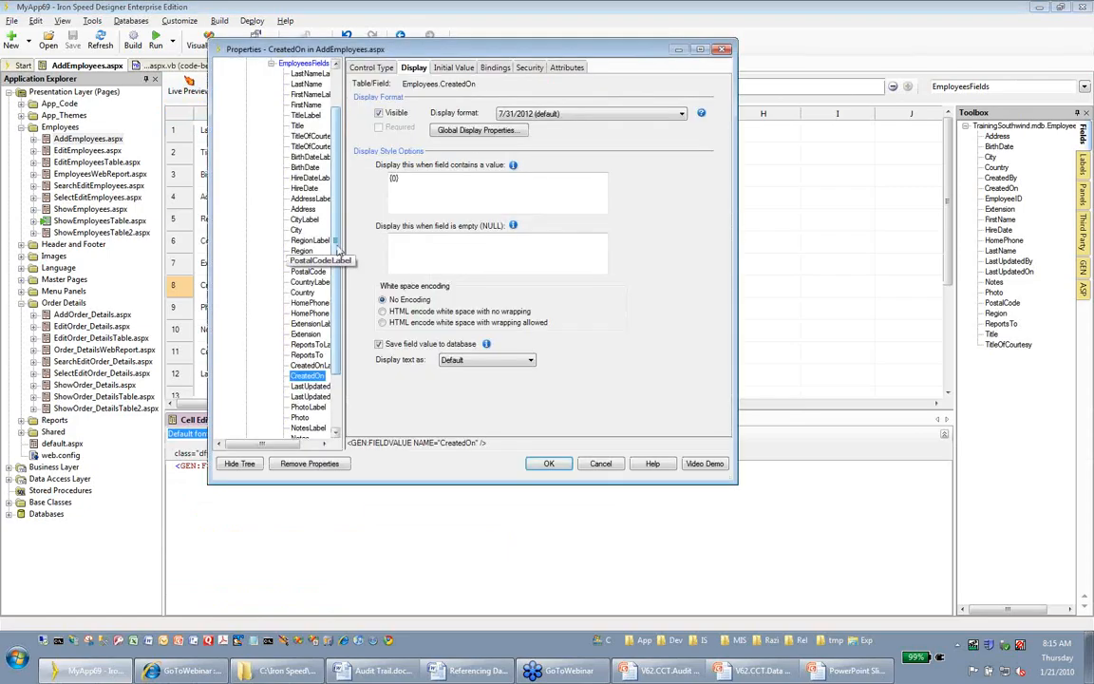
pyautogui.click(547, 116)
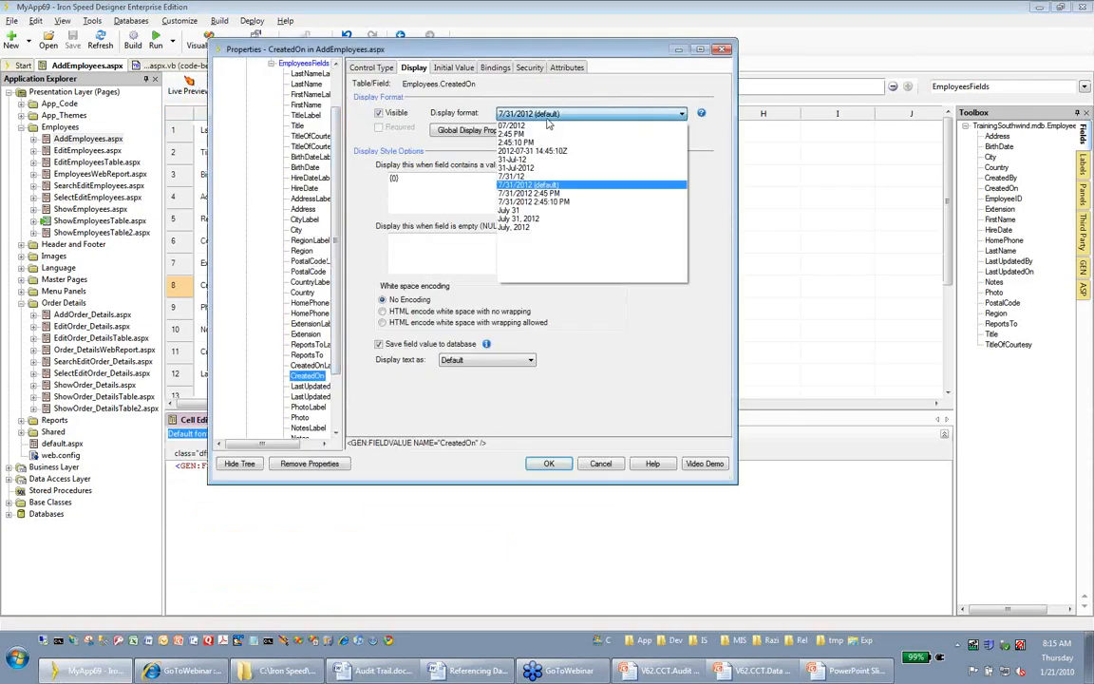
pyautogui.click(579, 197)
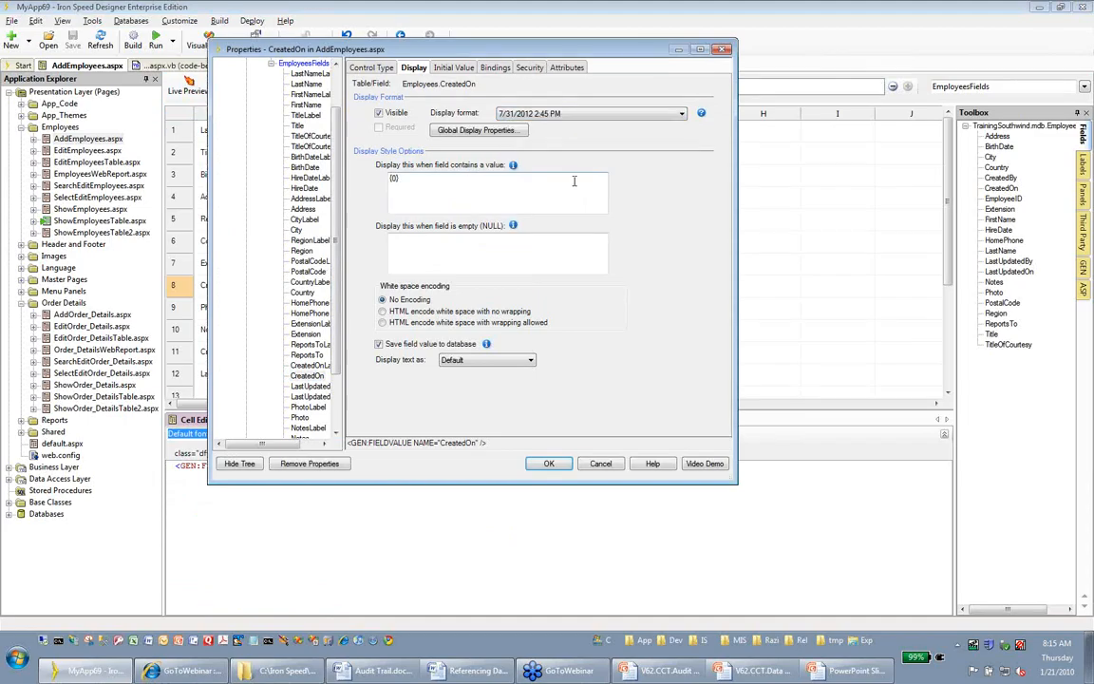
pyautogui.click(506, 114)
pyautogui.click(573, 202)
pyautogui.click(549, 464)
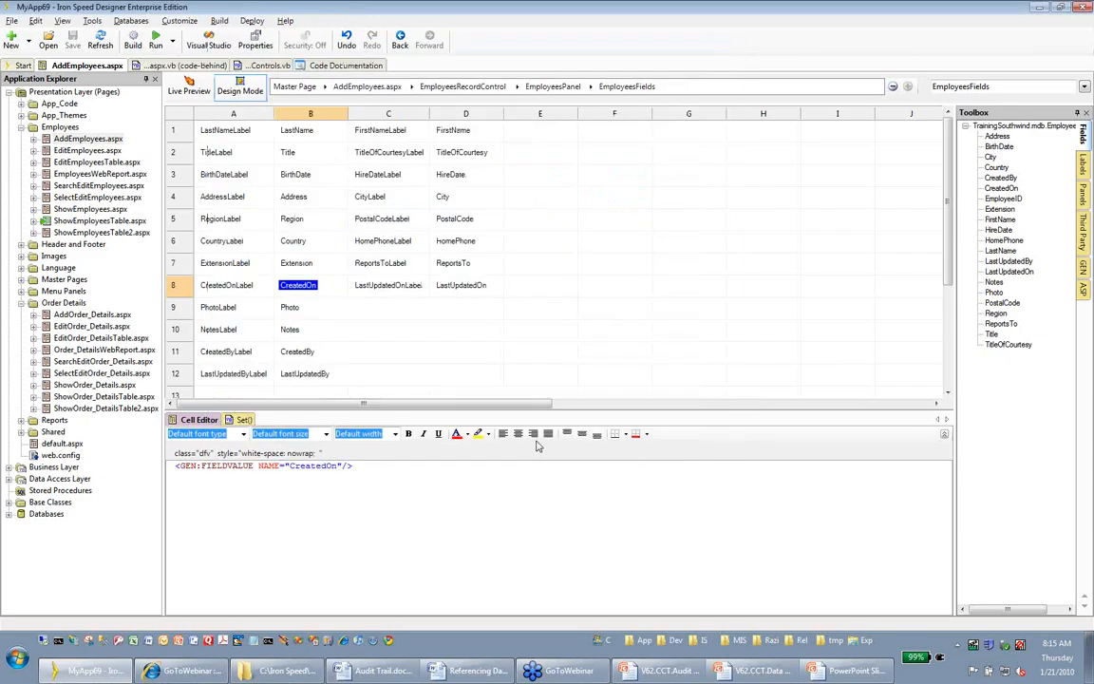
# Step: Preview the AddEmployees page live and examine the time portion of the Created On value
pyautogui.click(189, 94)
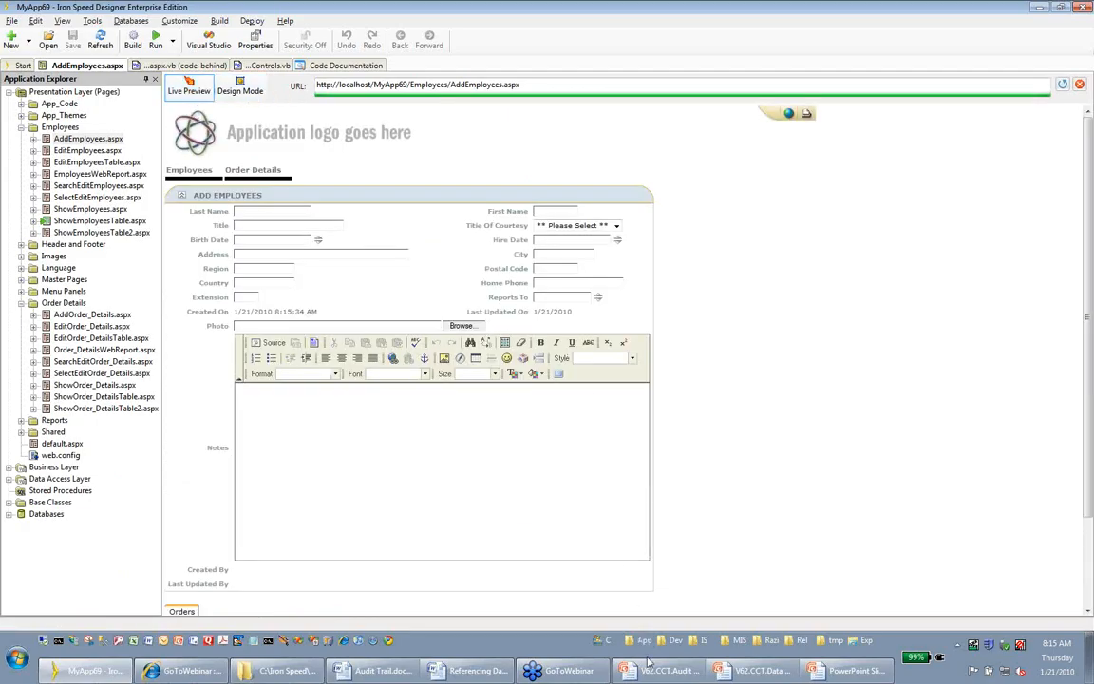
pyautogui.moveTo(274, 312); pyautogui.dragTo(318, 312)
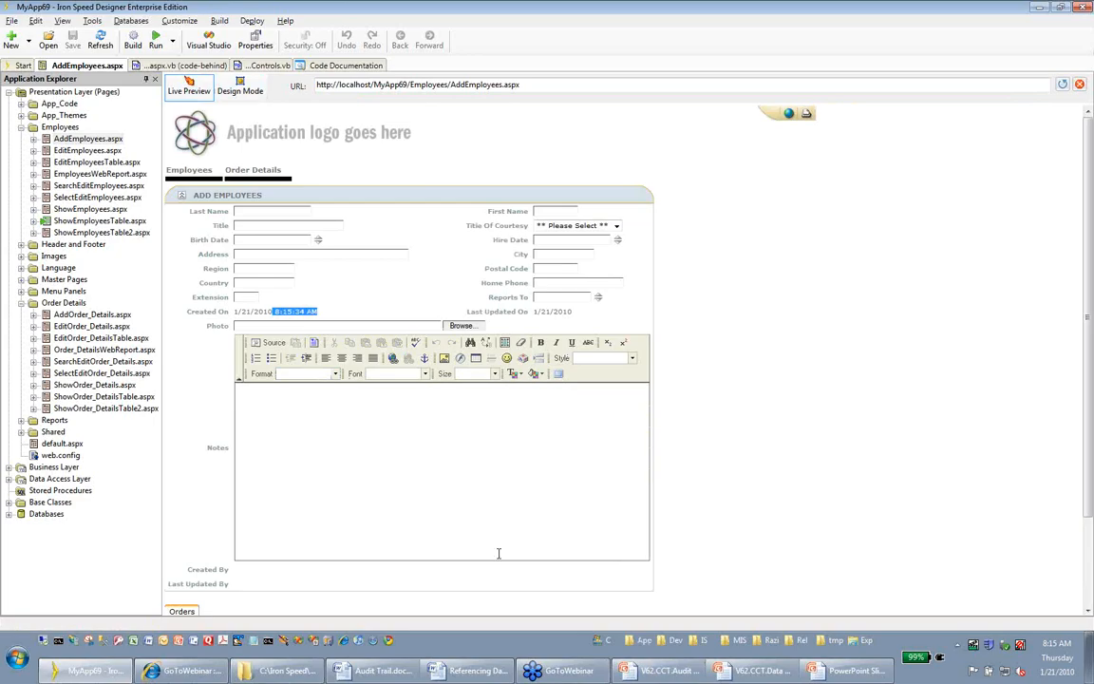
# Step: Switch to the V62.CCT.Audit Trail.ppt presentation in PowerPoint
pyautogui.click(666, 676)
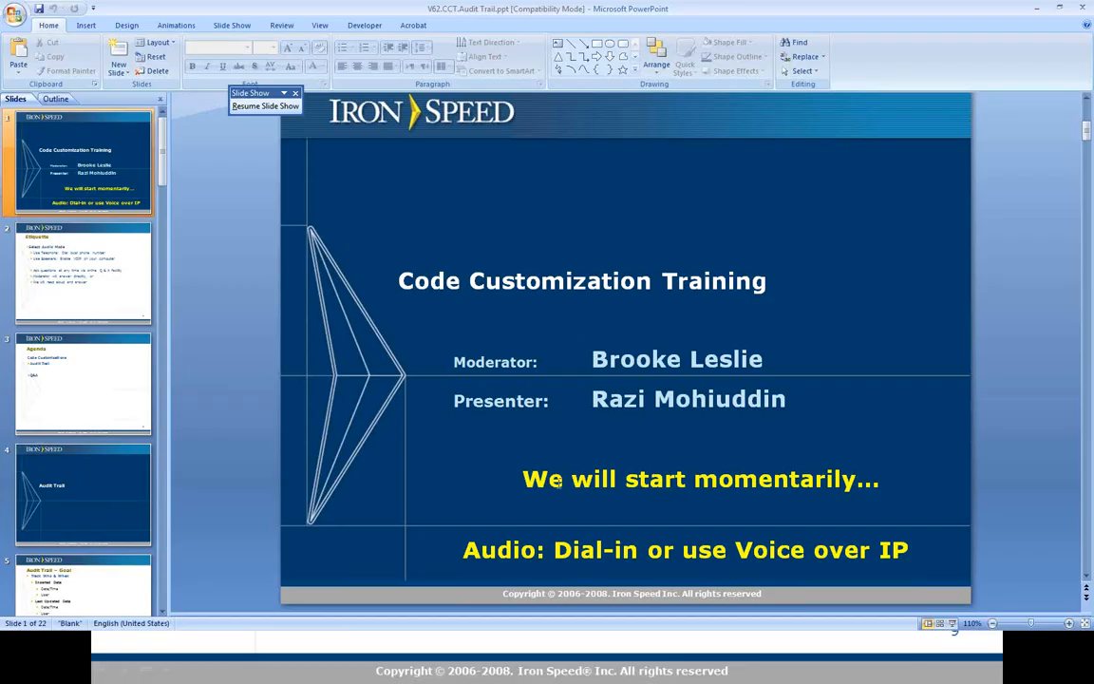
pyautogui.click(1040, 9)
pyautogui.click(656, 680)
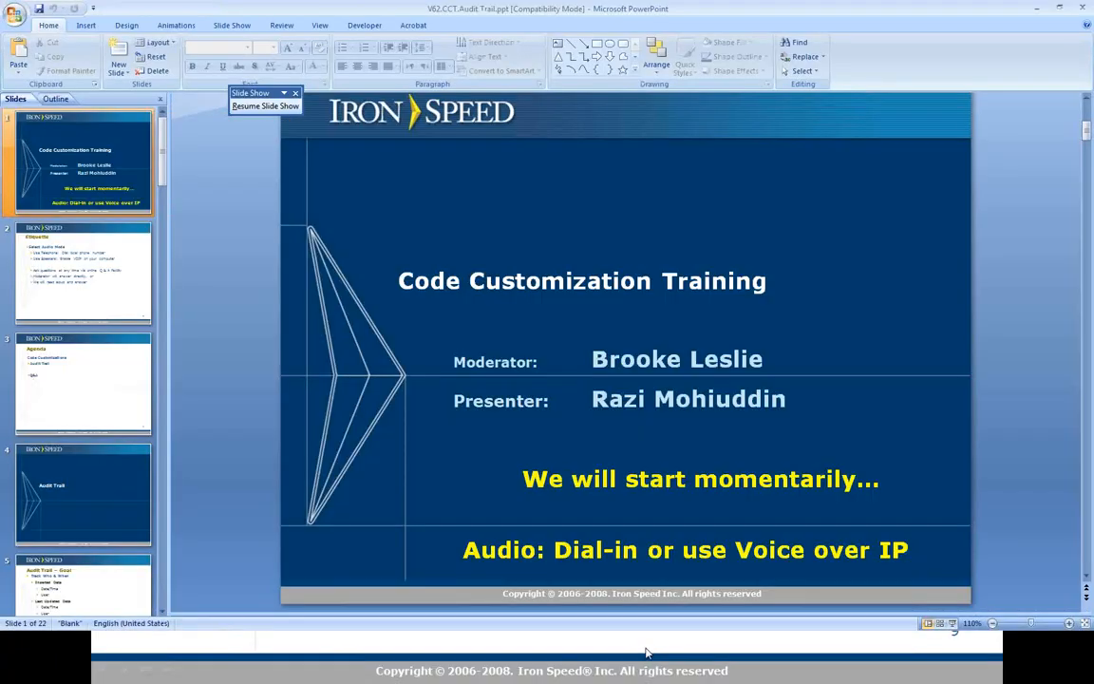